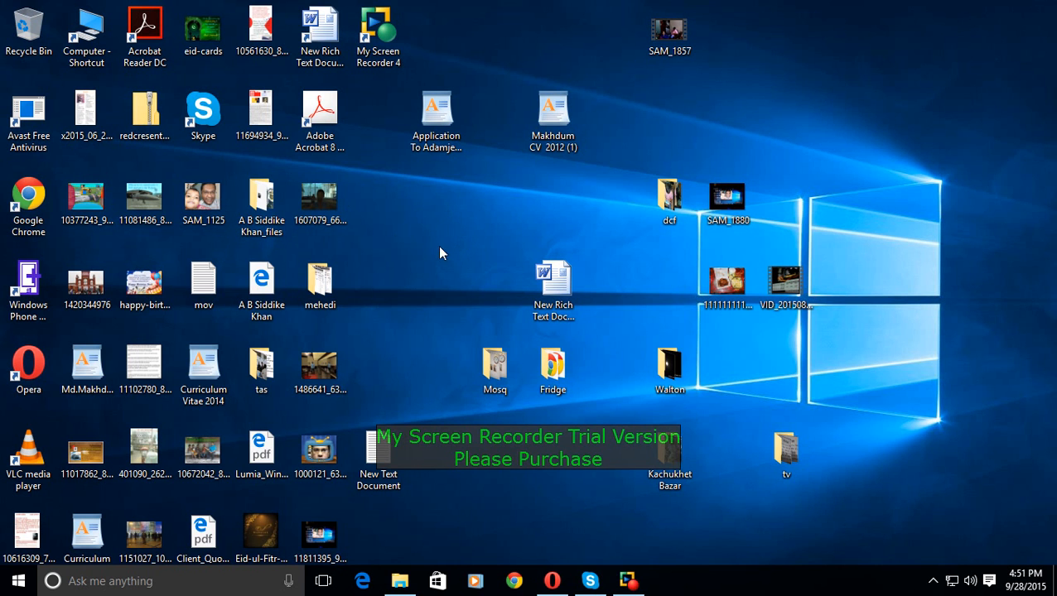
- Launch Microsoft Office Excel 2007 from the installed Microsoft Office programs
{"action": "left_click", "coordinate": [17, 583]}
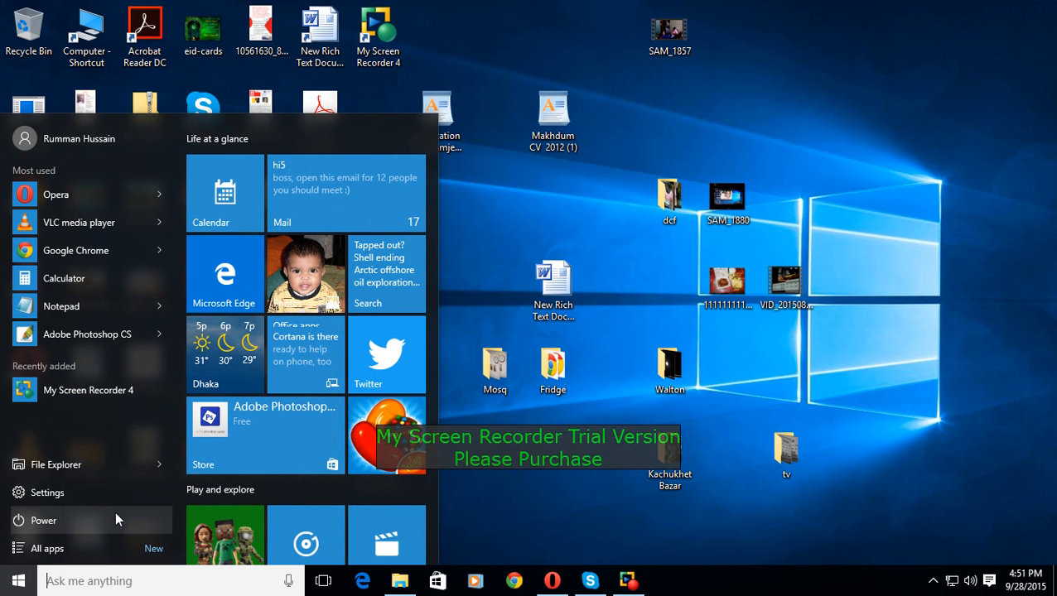
{"action": "left_click", "coordinate": [156, 466]}
{"action": "left_click", "coordinate": [47, 549]}
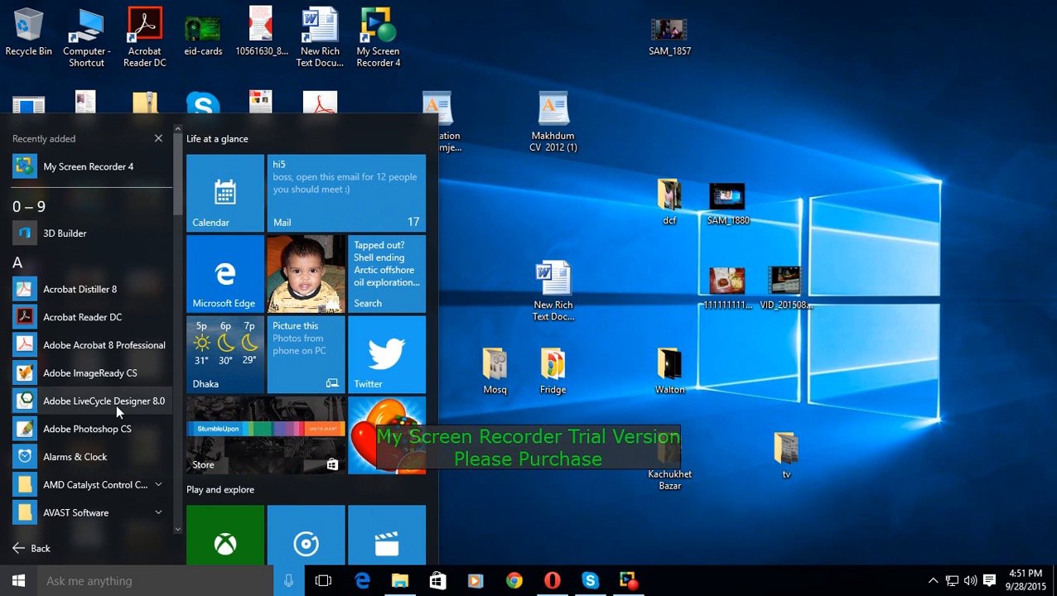
{"action": "scroll", "coordinate": [185, 241], "scroll_direction": "down", "scroll_amount": 3}
{"action": "scroll", "coordinate": [184, 257], "scroll_direction": "down", "scroll_amount": 6}
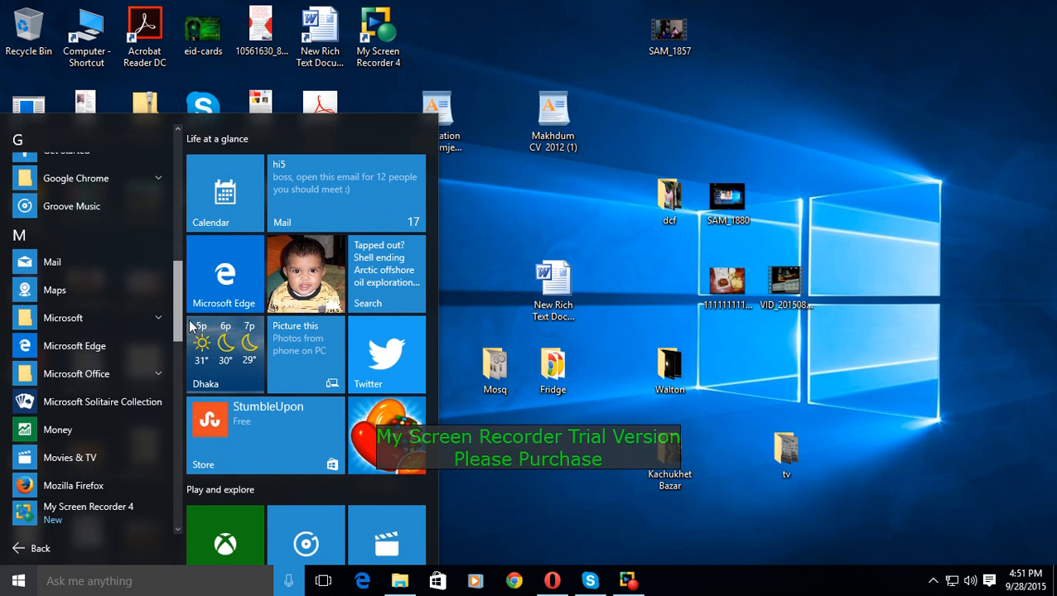
{"action": "left_click", "coordinate": [153, 372]}
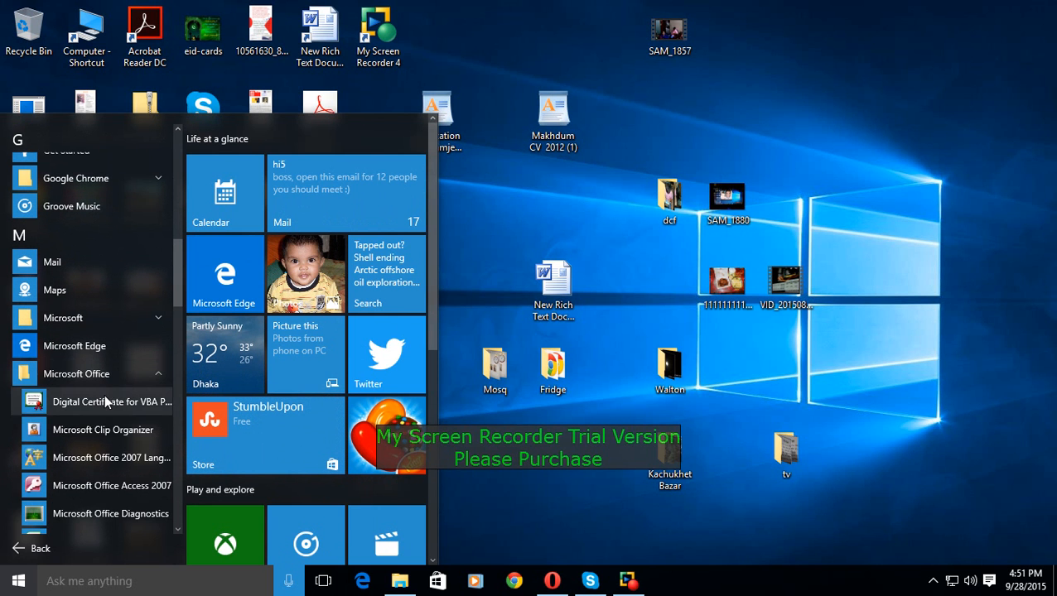
{"action": "scroll", "coordinate": [108, 489], "scroll_direction": "down", "scroll_amount": 1}
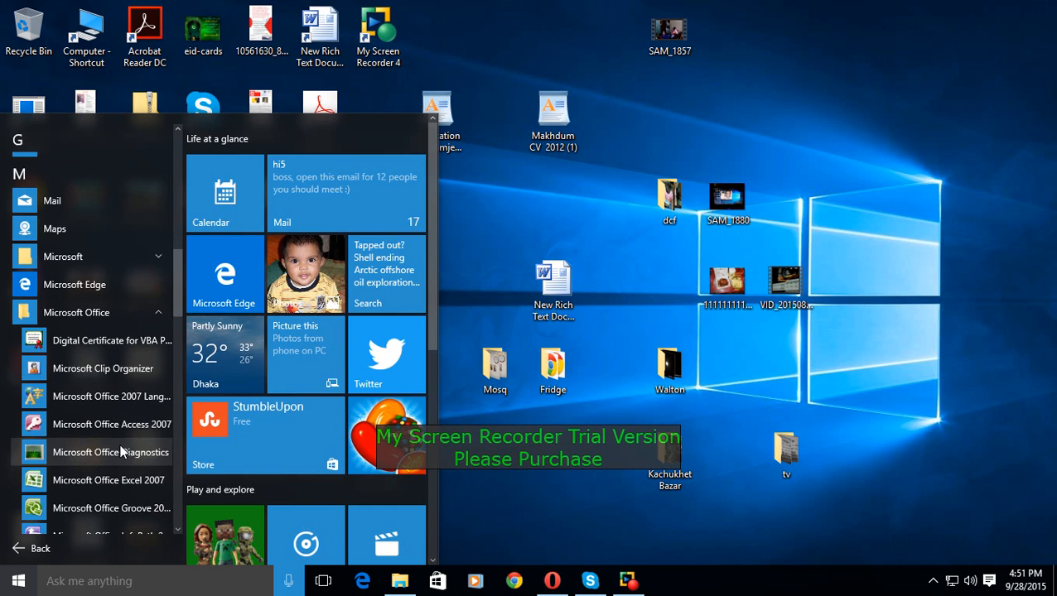
{"action": "left_click", "coordinate": [113, 489]}
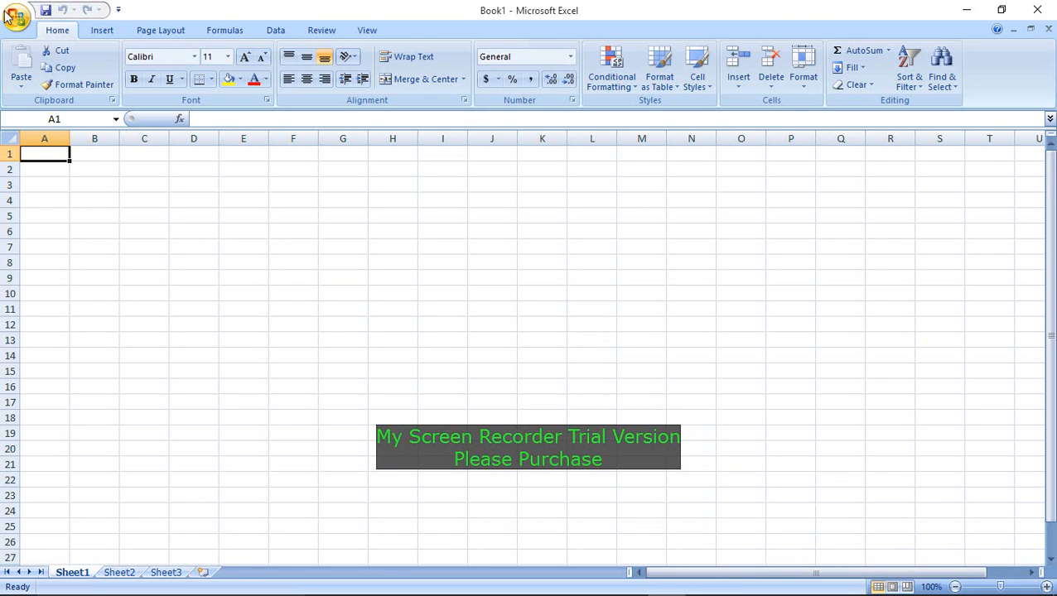
- Save the blank workbook to the Desktop as Book1 in Excel 97-2003 Workbook format
{"action": "left_click", "coordinate": [14, 18]}
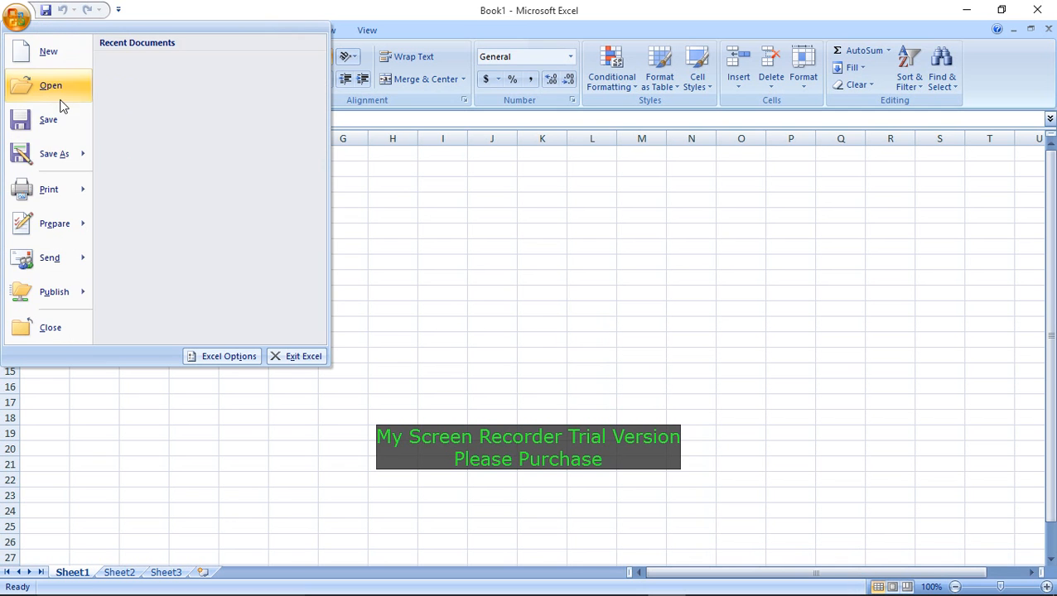
{"action": "mouse_move", "coordinate": [71, 166]}
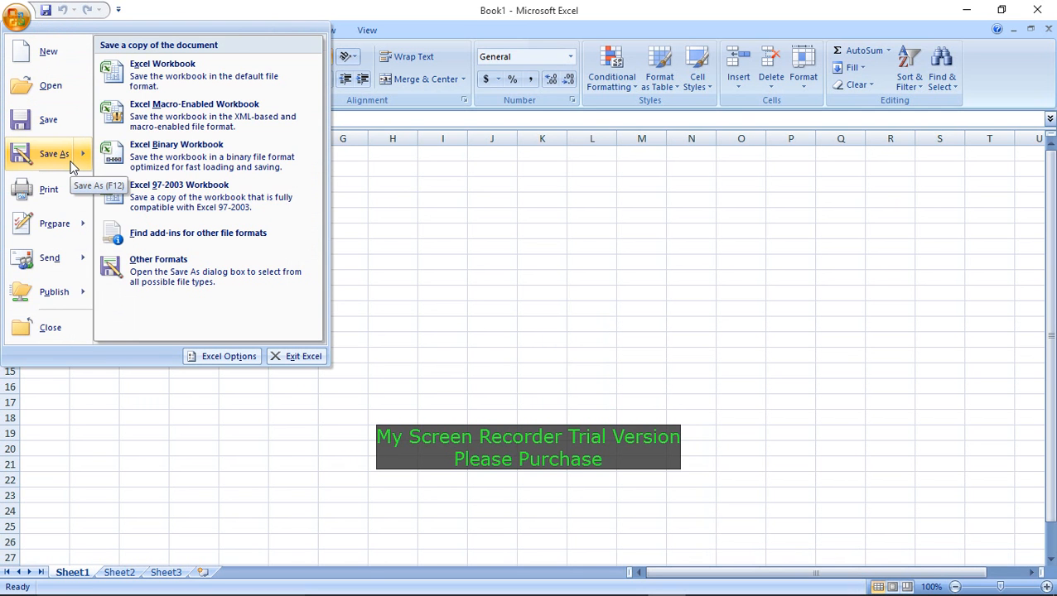
{"action": "left_click", "coordinate": [172, 203]}
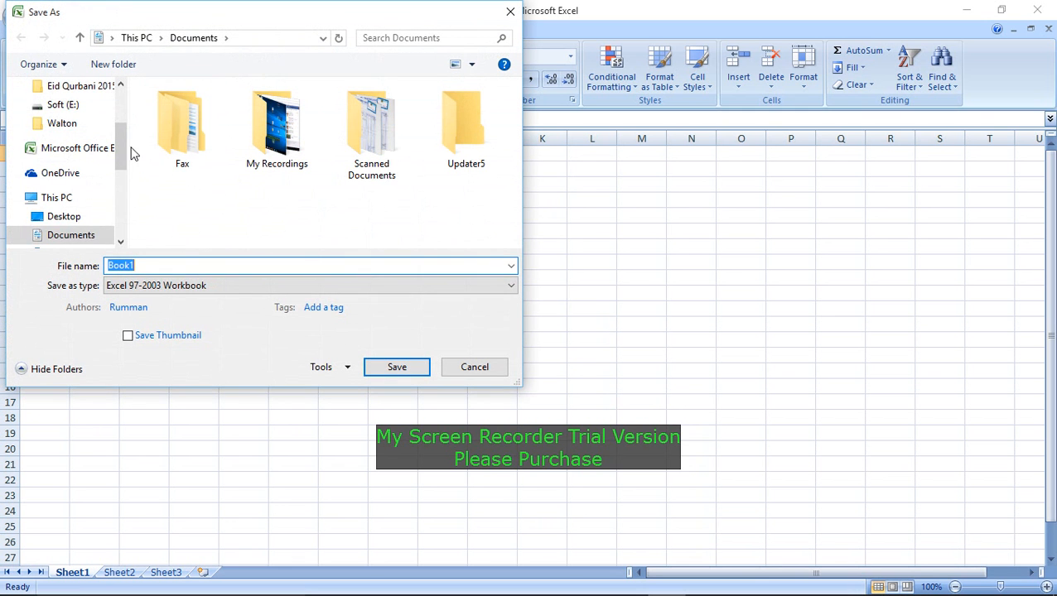
{"action": "left_click_drag", "start_coordinate": [122, 141], "coordinate": [117, 98]}
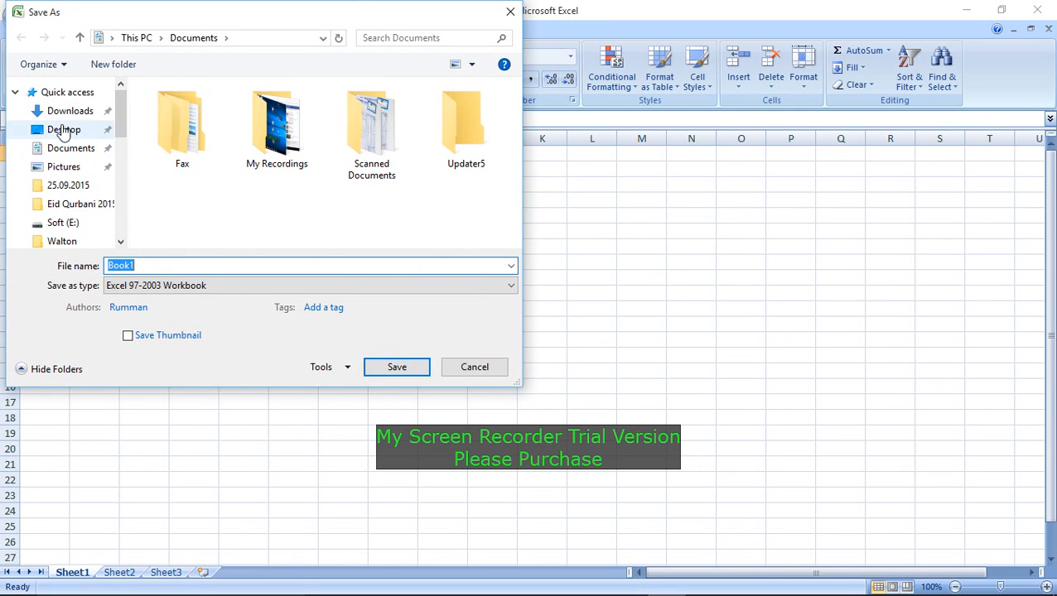
{"action": "left_click", "coordinate": [62, 131]}
{"action": "left_click", "coordinate": [406, 366]}
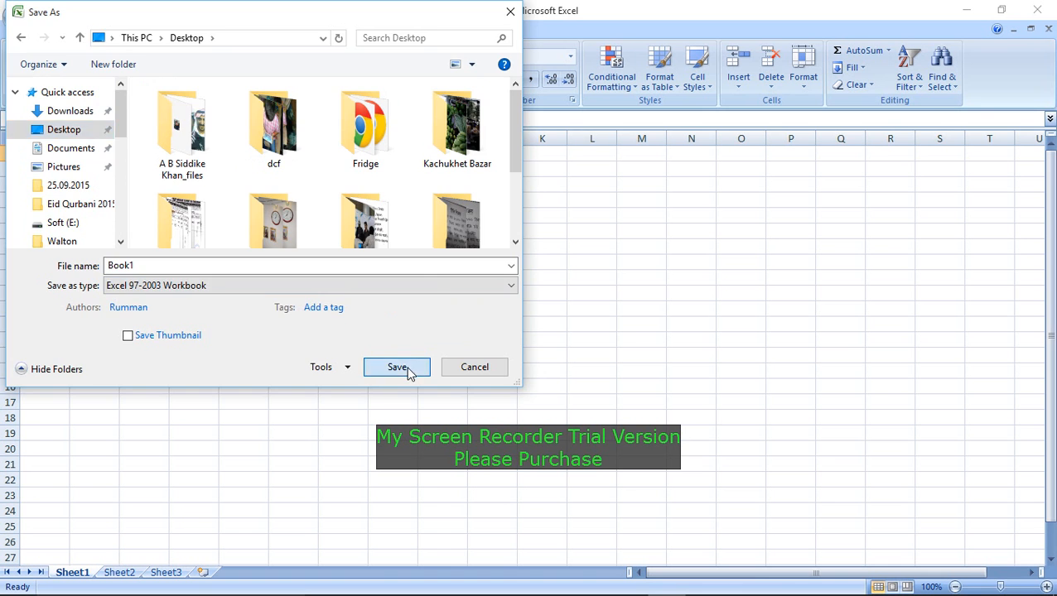
{"action": "left_click", "coordinate": [225, 203]}
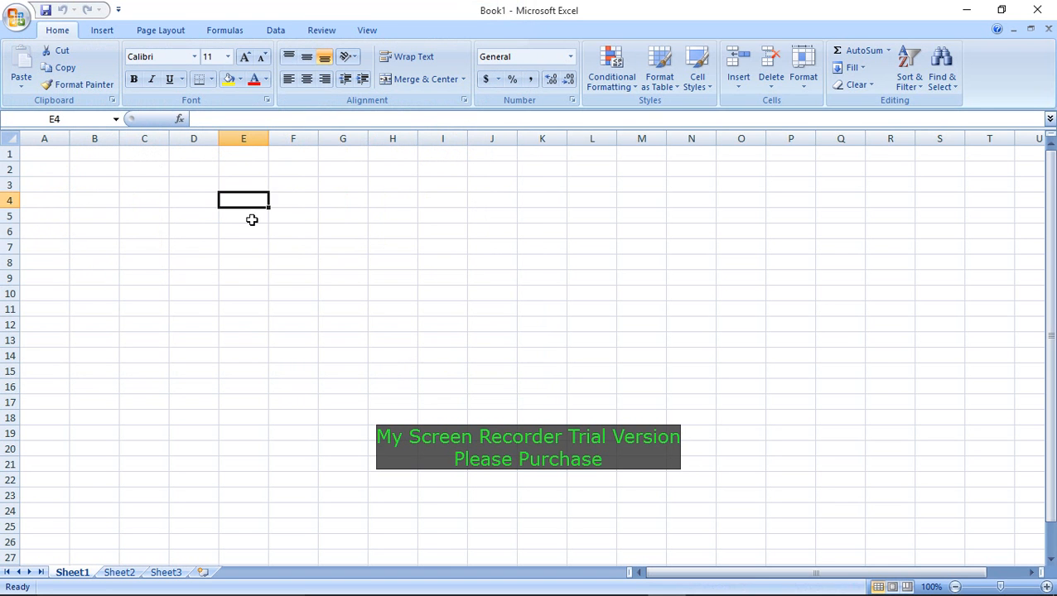
{"action": "left_click", "coordinate": [354, 234]}
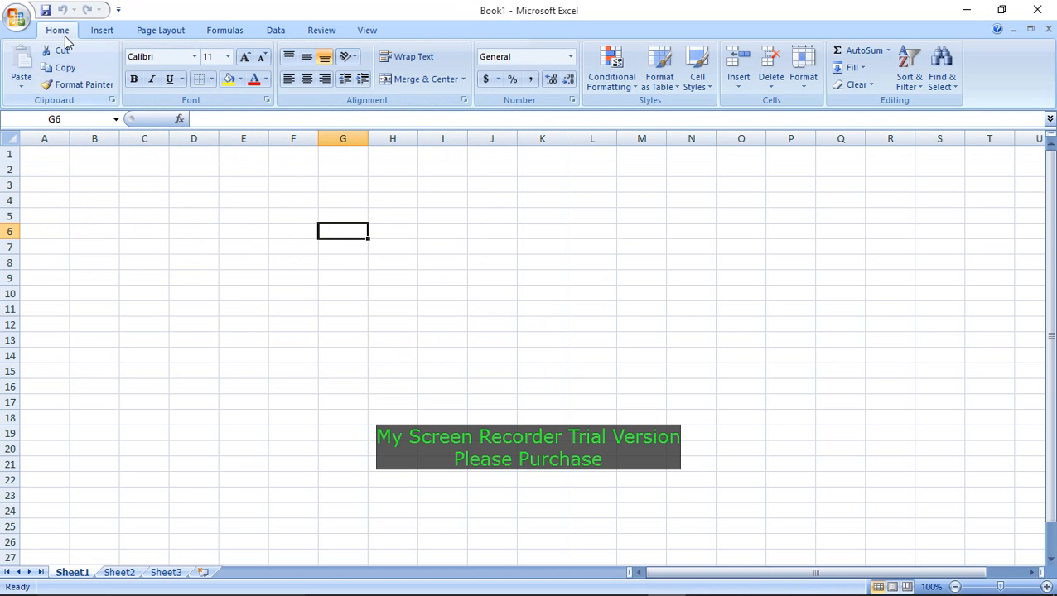
{"action": "left_click", "coordinate": [17, 18]}
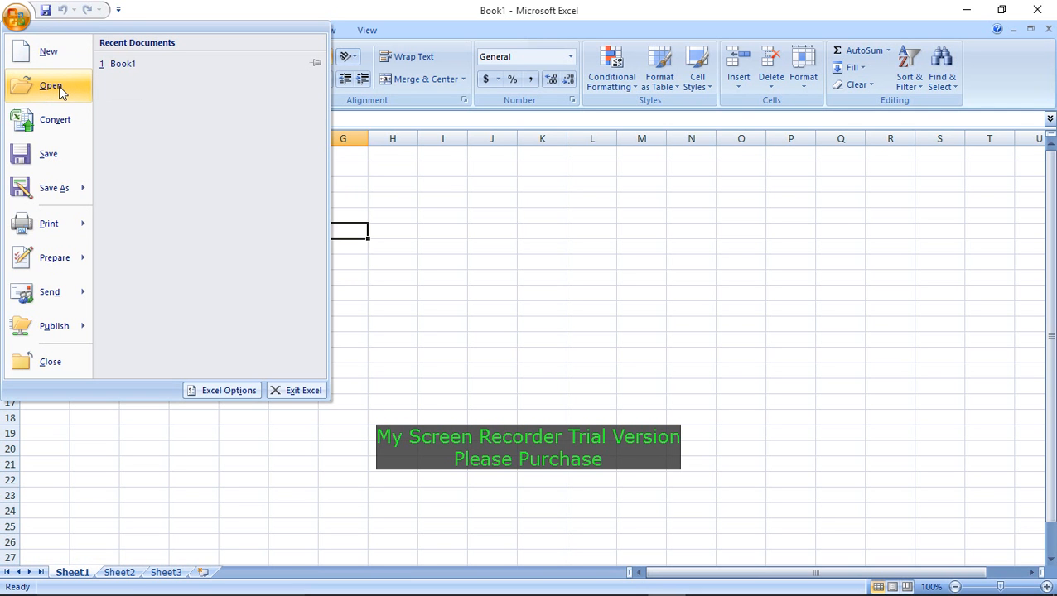
{"action": "left_click", "coordinate": [359, 184]}
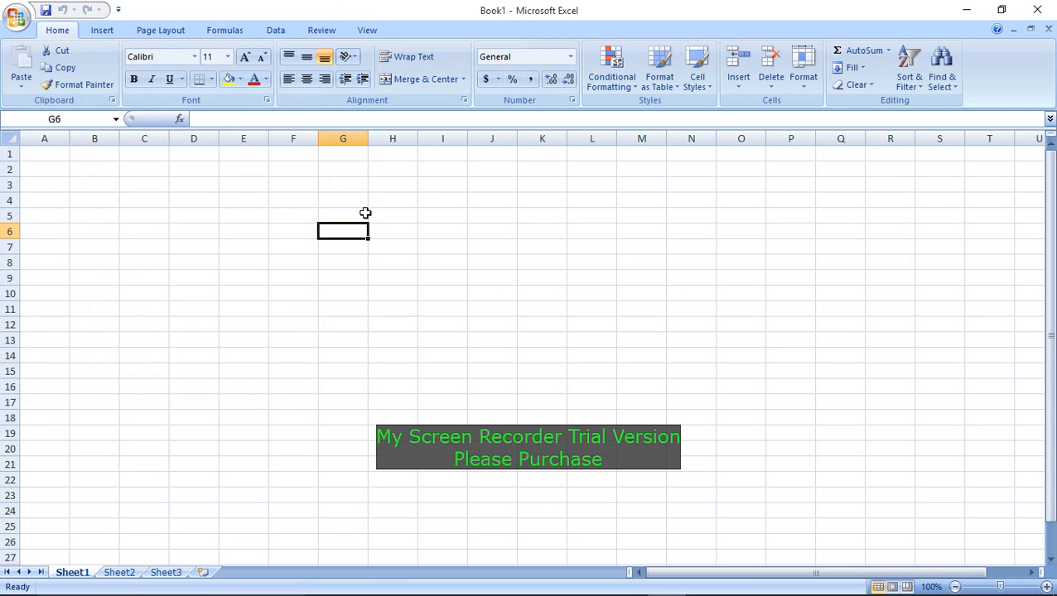
- Save a copy of the workbook to the Desktop as "Works in Target" in Excel 97-2003 Workbook format
{"action": "left_click", "coordinate": [18, 17]}
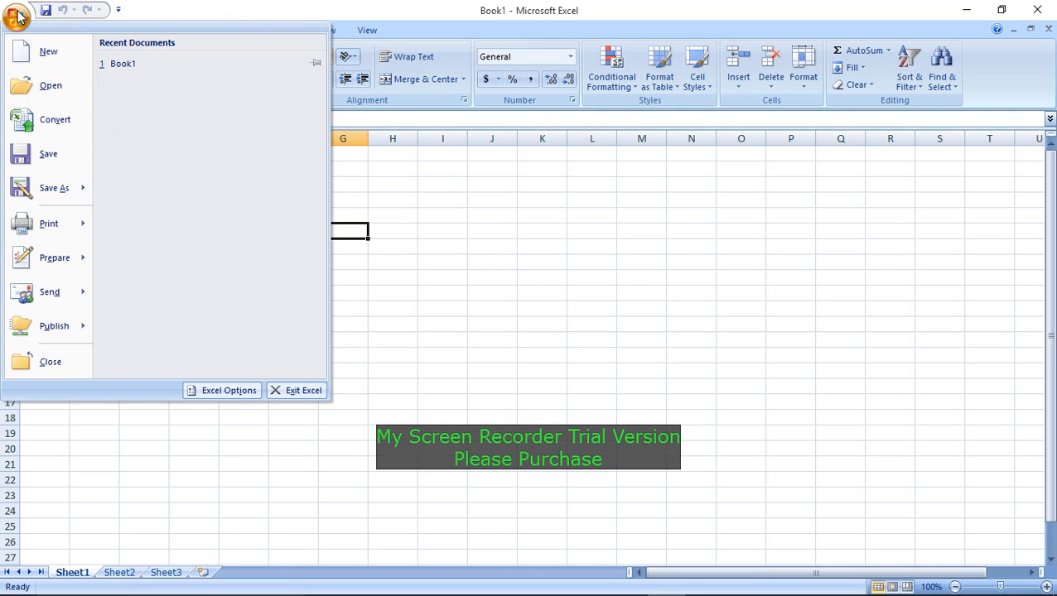
{"action": "mouse_move", "coordinate": [78, 189]}
{"action": "left_click", "coordinate": [165, 203]}
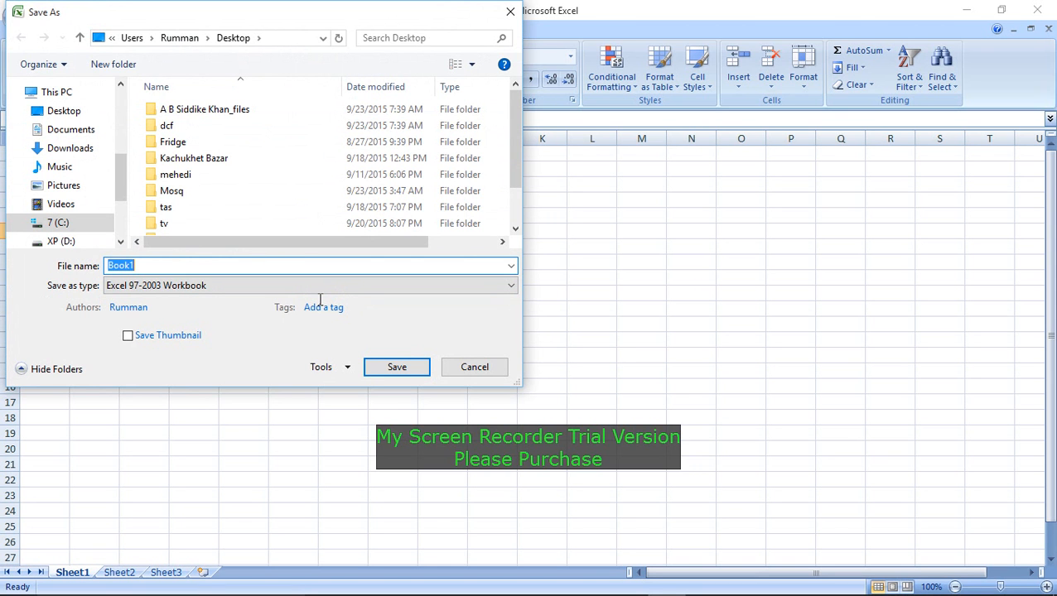
{"action": "type", "text": "Works in Target"}
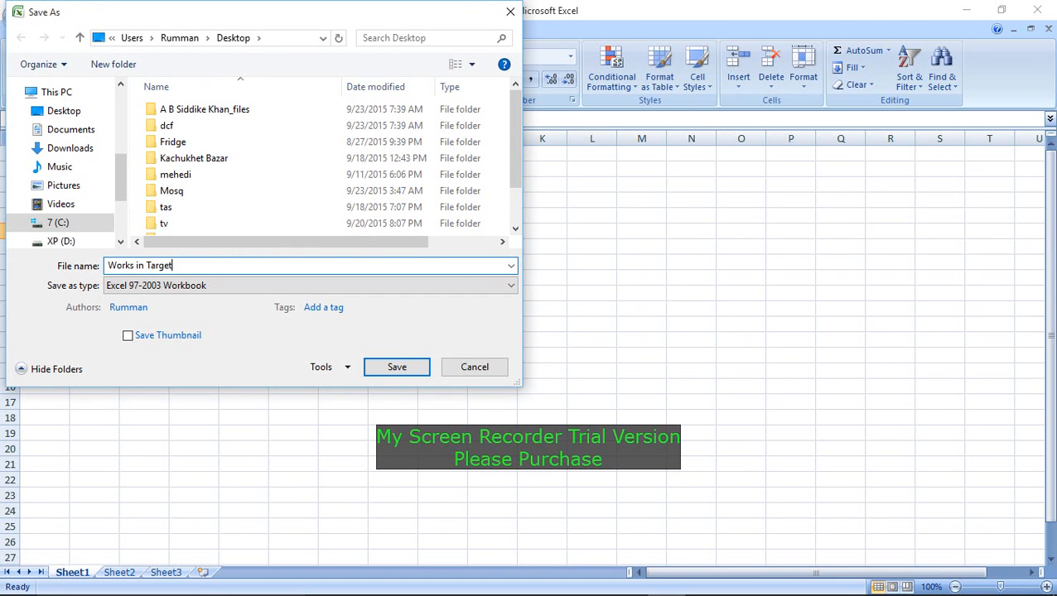
{"action": "left_click", "coordinate": [415, 367]}
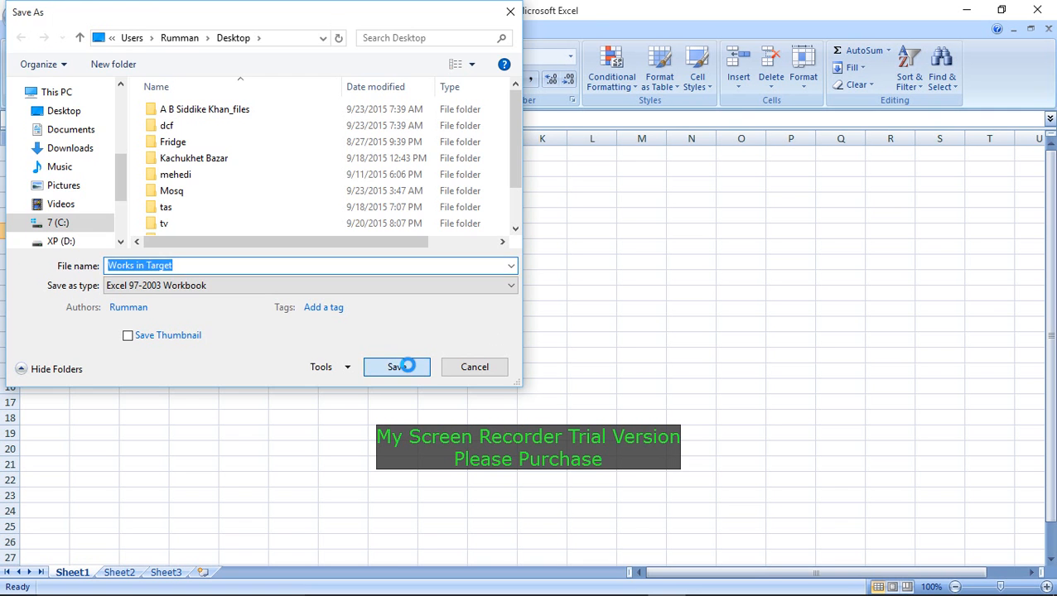
- Look for the saved Works in Target workbook among the Desktop files in the Open dialog, and close the dialog
{"action": "left_click", "coordinate": [16, 18]}
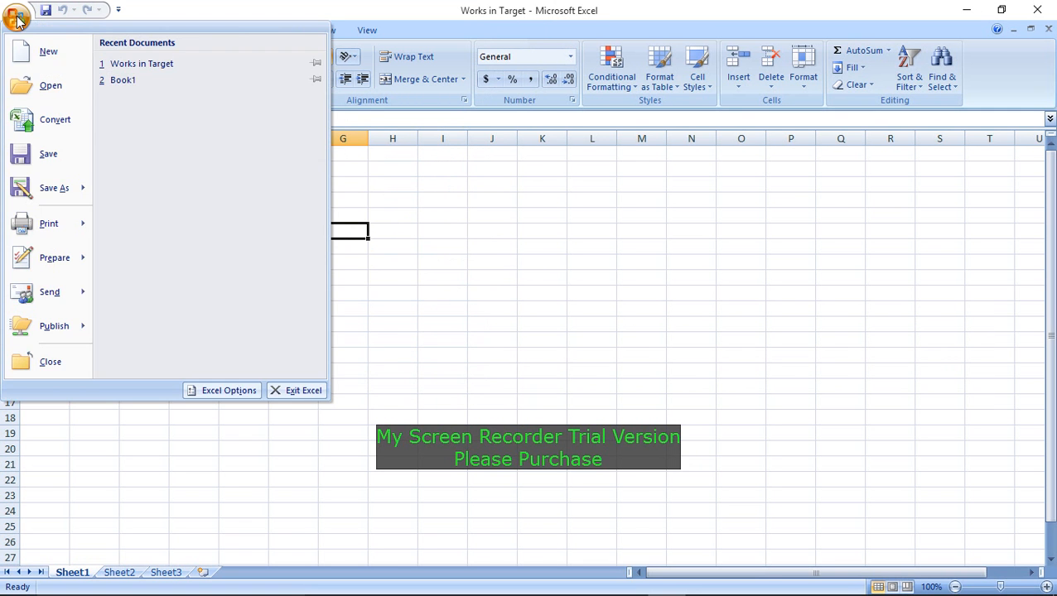
{"action": "left_click", "coordinate": [43, 88]}
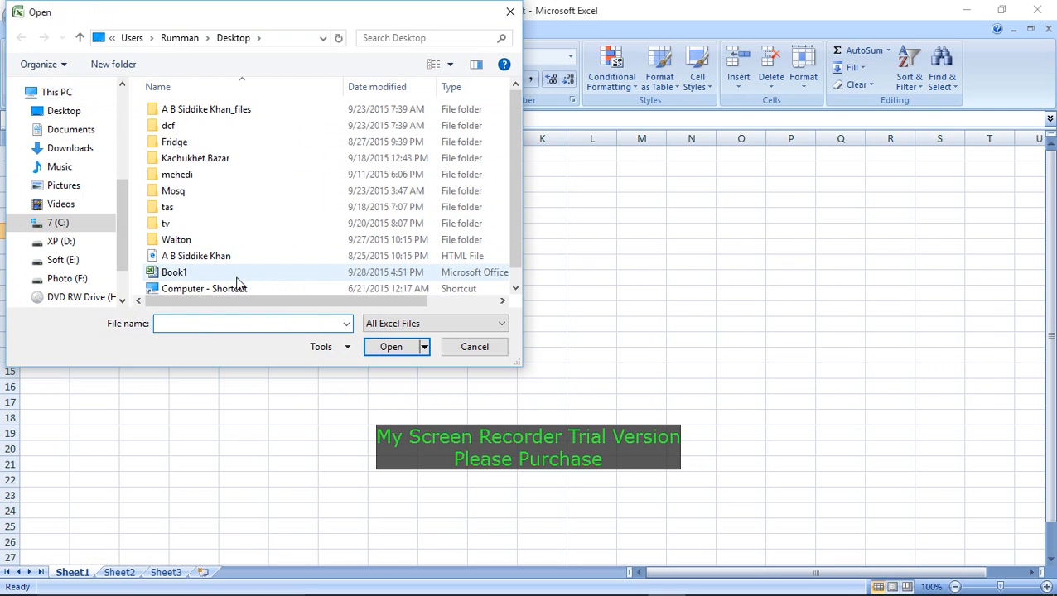
{"action": "left_click", "coordinate": [225, 286]}
{"action": "key", "text": "Down"}
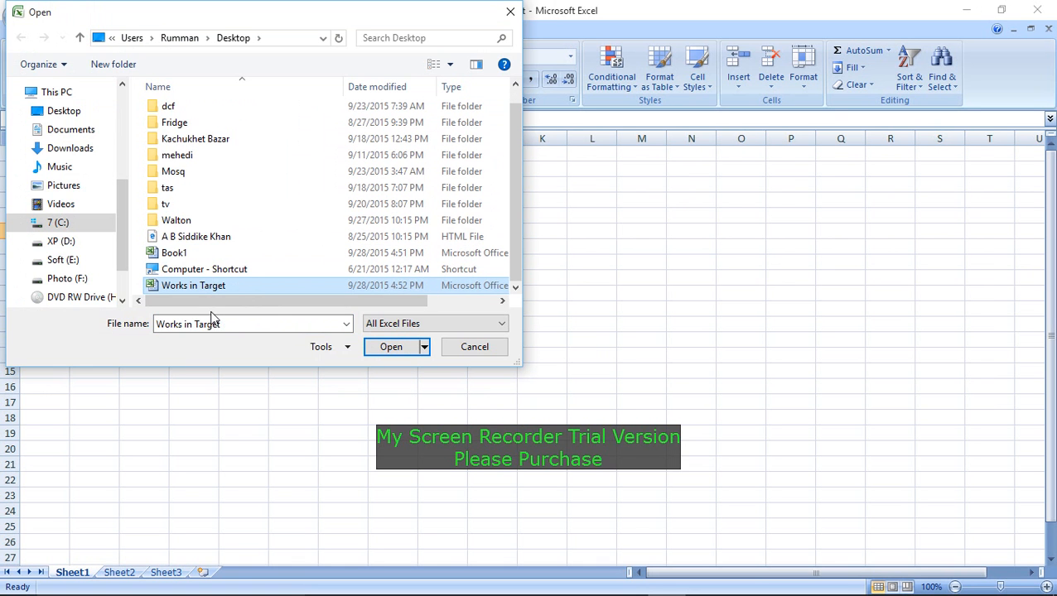
{"action": "key", "text": "Return"}
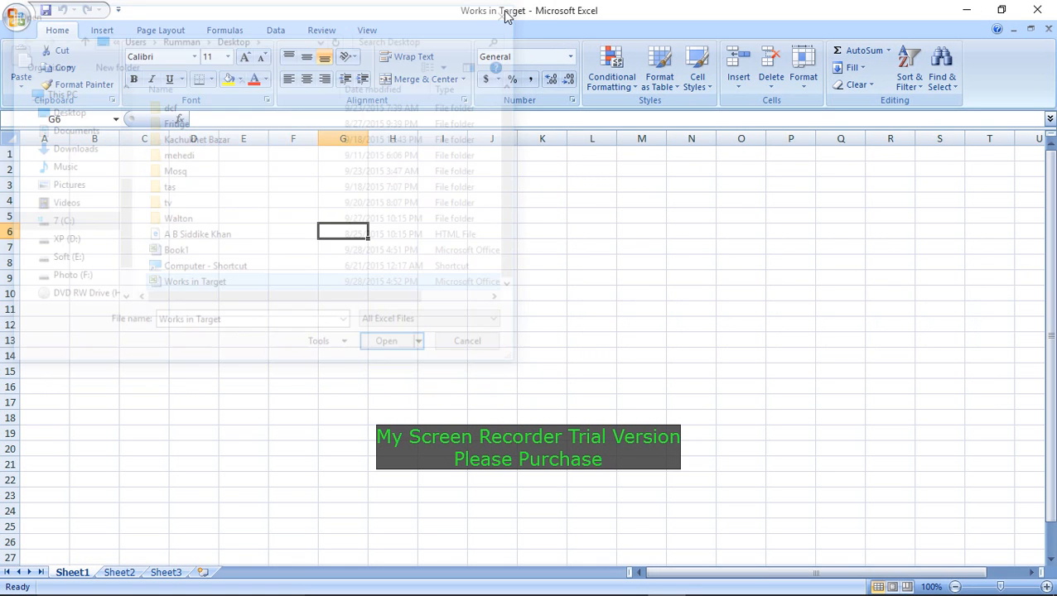
{"action": "left_click", "coordinate": [16, 18]}
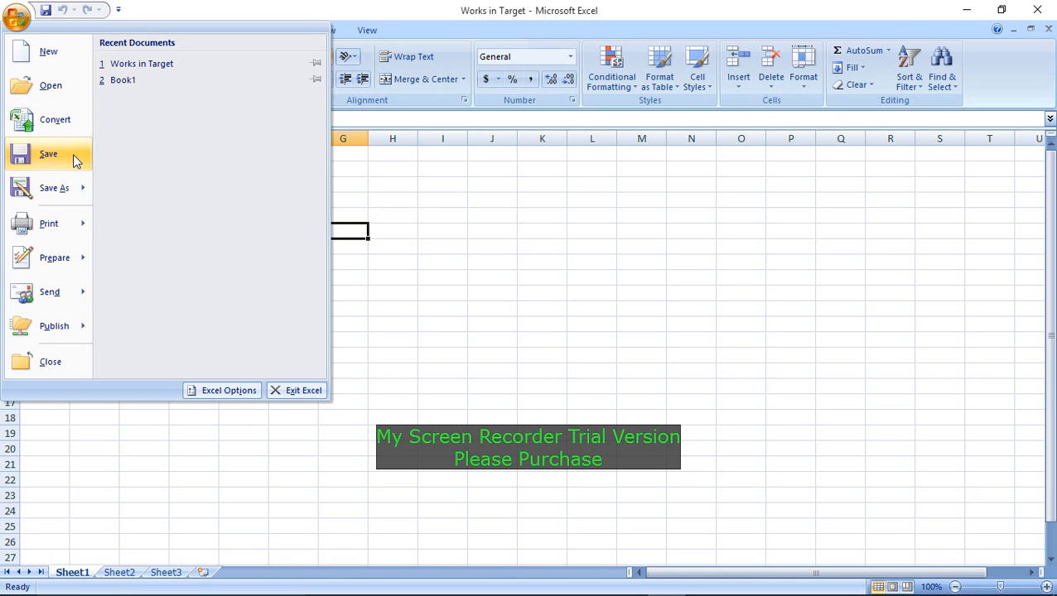
{"action": "mouse_move", "coordinate": [63, 197]}
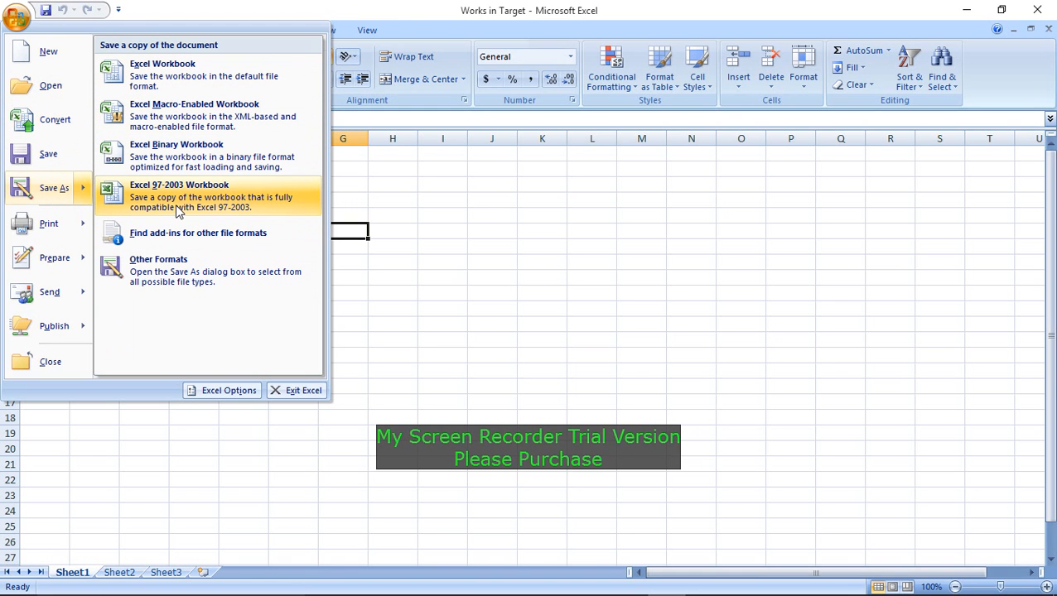
{"action": "mouse_move", "coordinate": [70, 225]}
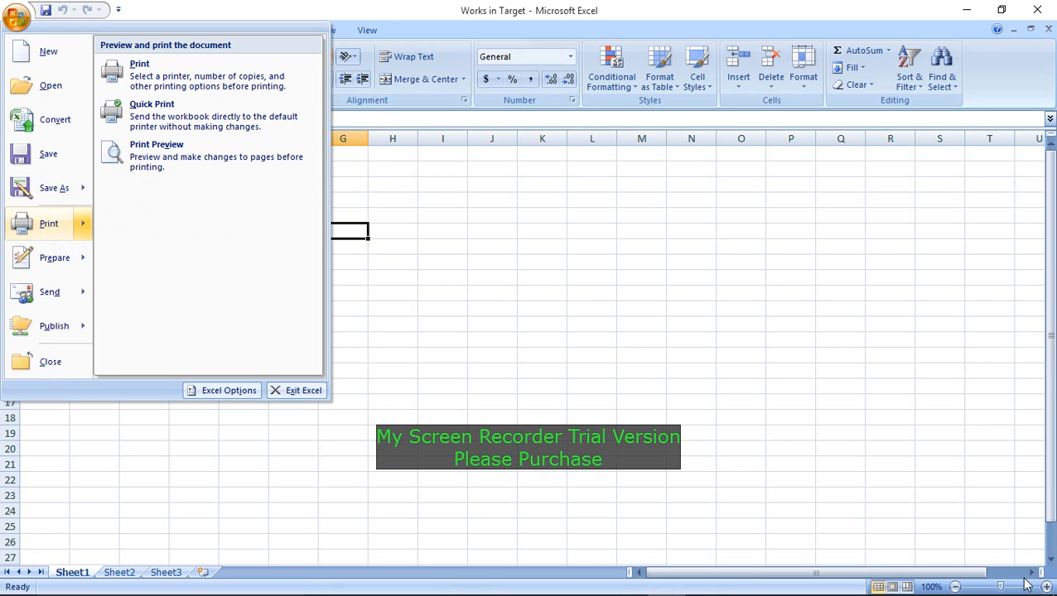
{"action": "left_click", "coordinate": [517, 270]}
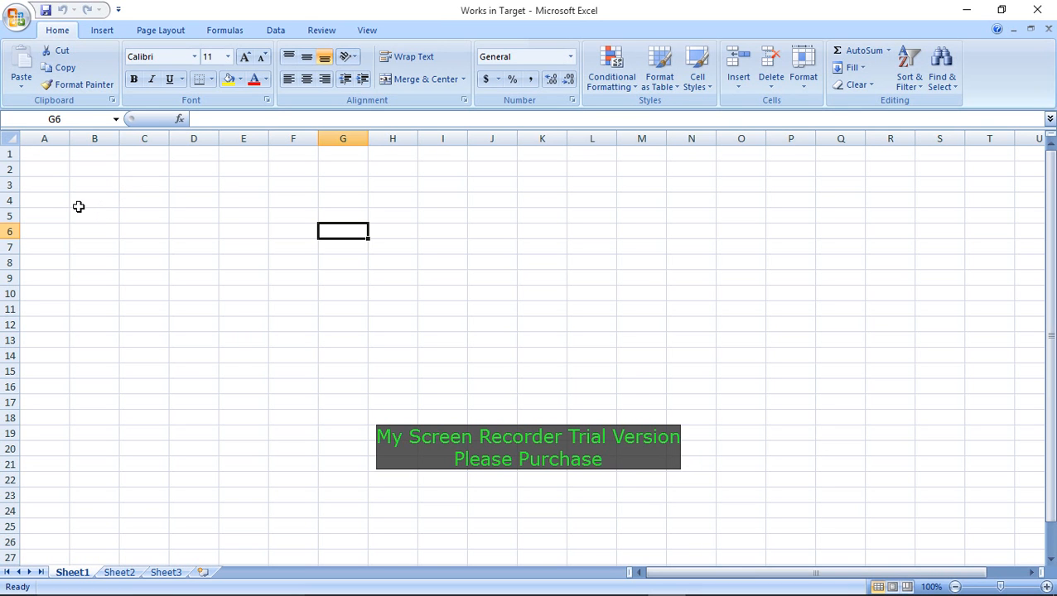
- Enter the heading "Name of the student" in cell A3
{"action": "left_click", "coordinate": [53, 186]}
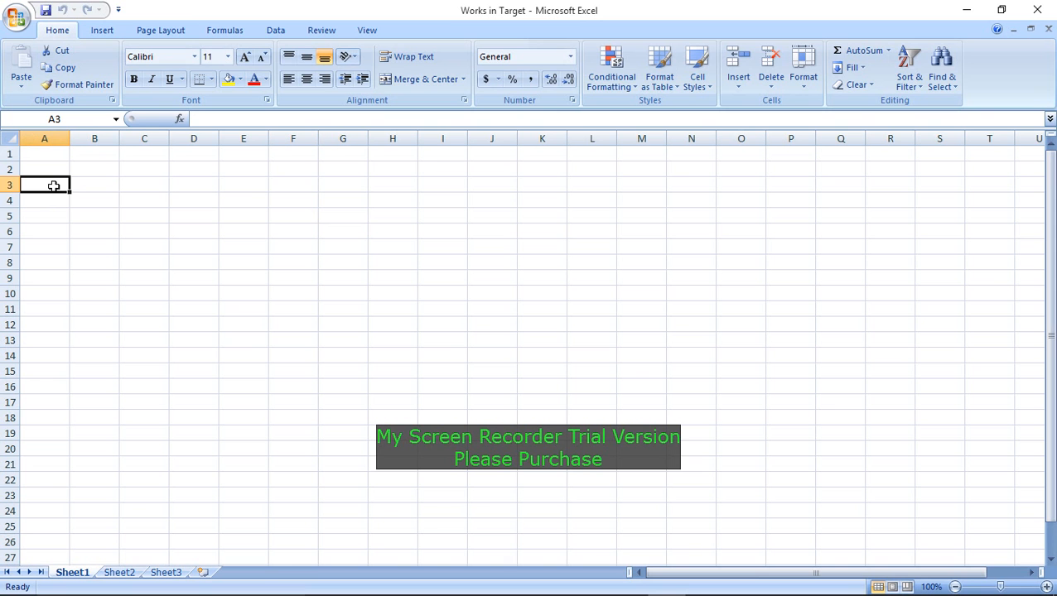
{"action": "type", "text": "Name of"}
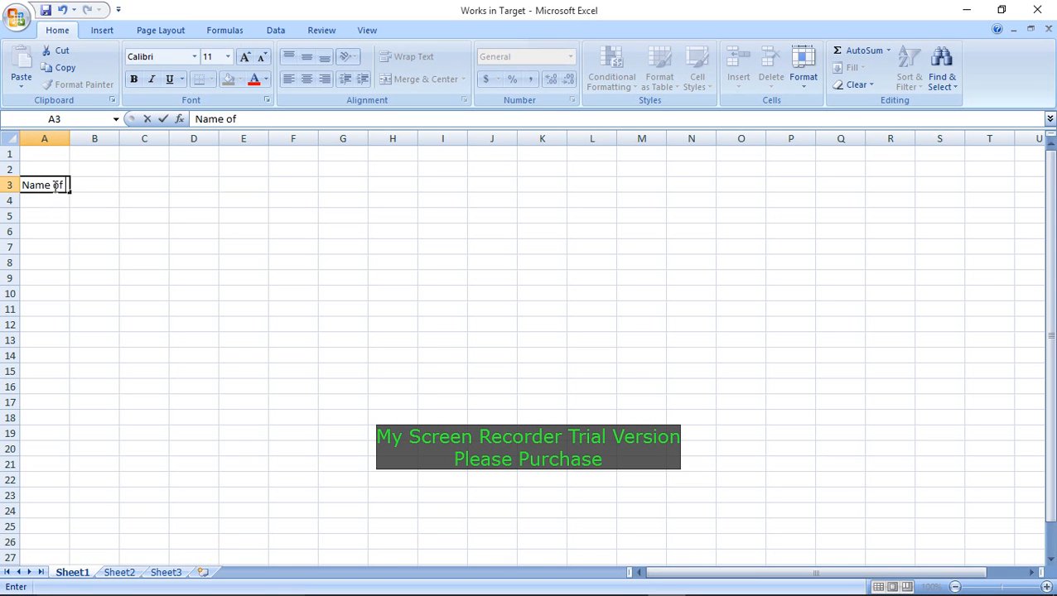
{"action": "type", "text": " the student"}
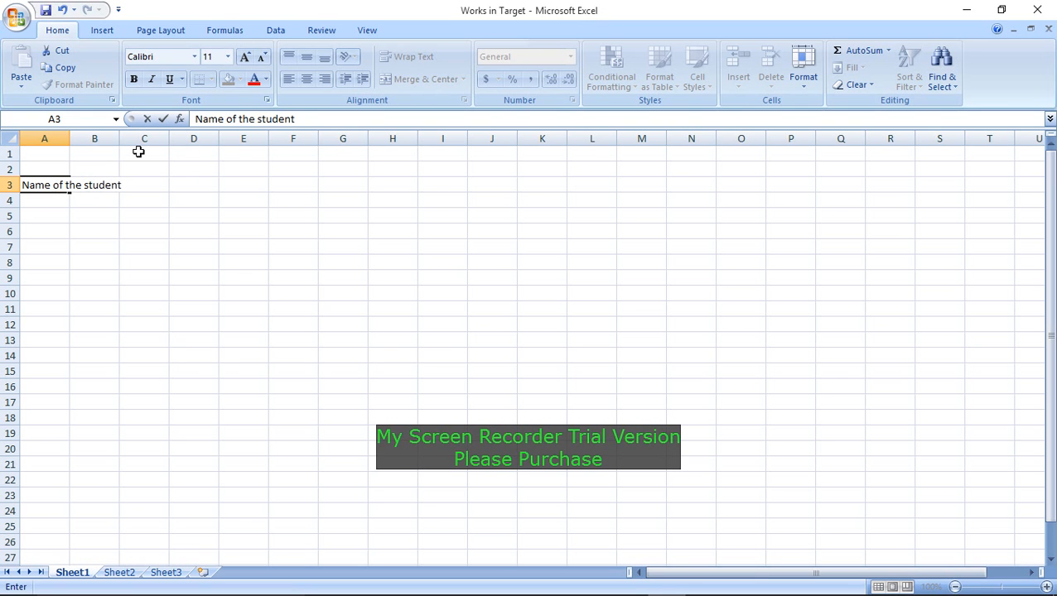
{"action": "left_click", "coordinate": [172, 212]}
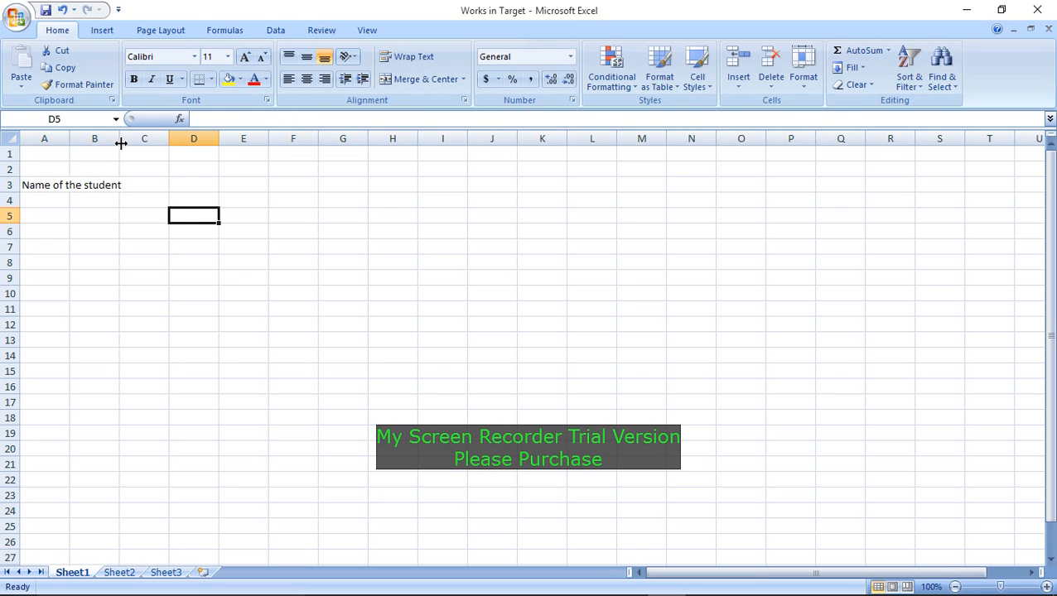
- Widen column B slightly and widen column A enough to fit the "Name of the student" heading
{"action": "left_click_drag", "start_coordinate": [120, 141], "coordinate": [144, 140]}
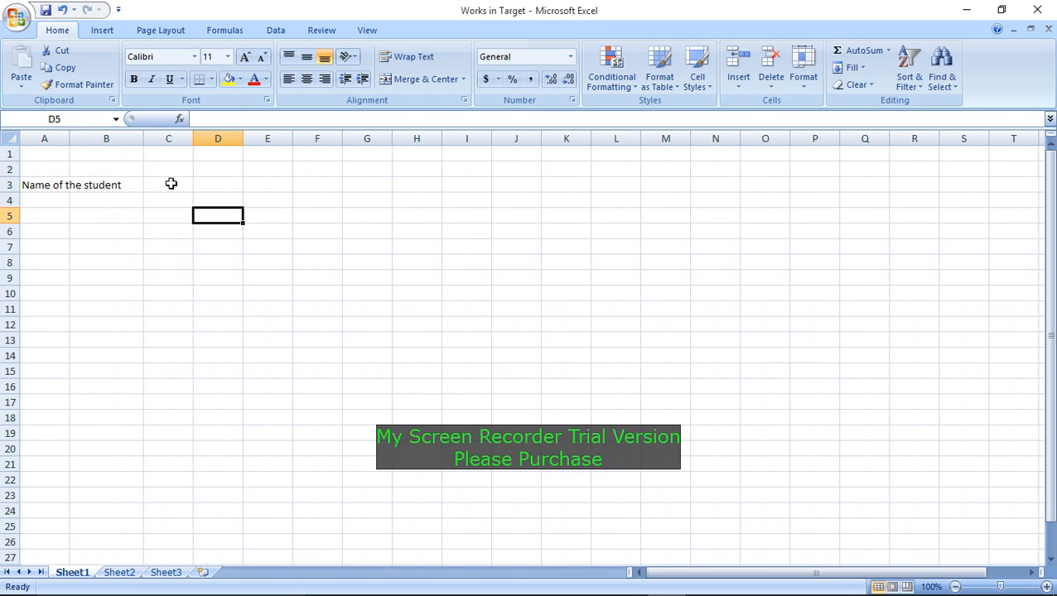
{"action": "left_click_drag", "start_coordinate": [69, 139], "coordinate": [126, 146]}
{"action": "left_click", "coordinate": [103, 199]}
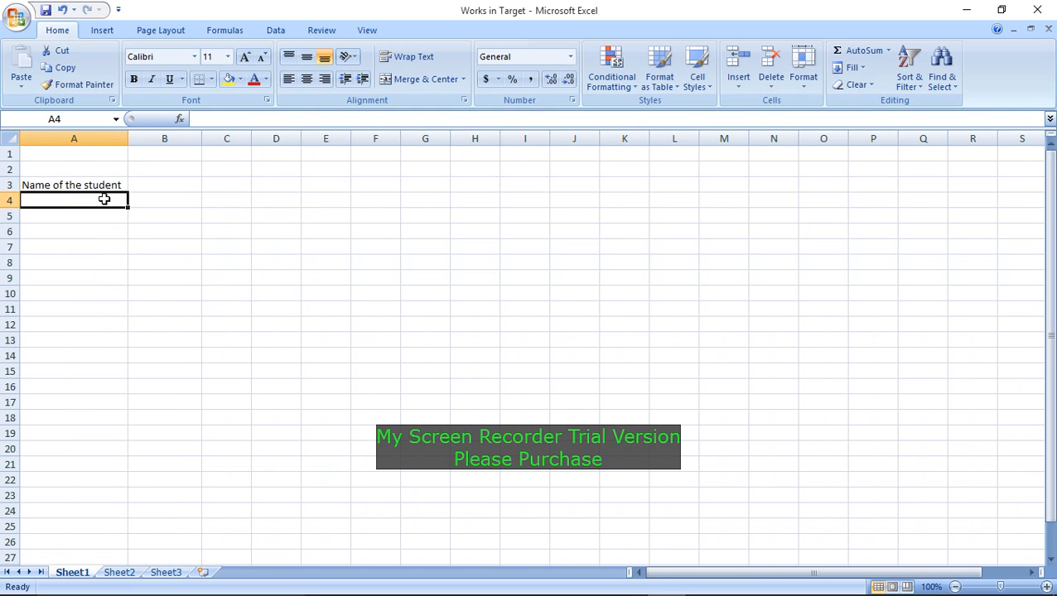
- Enter the subject headings "English", "Bengoli" and "Math" in cells B3 to D3
{"action": "left_click", "coordinate": [166, 185]}
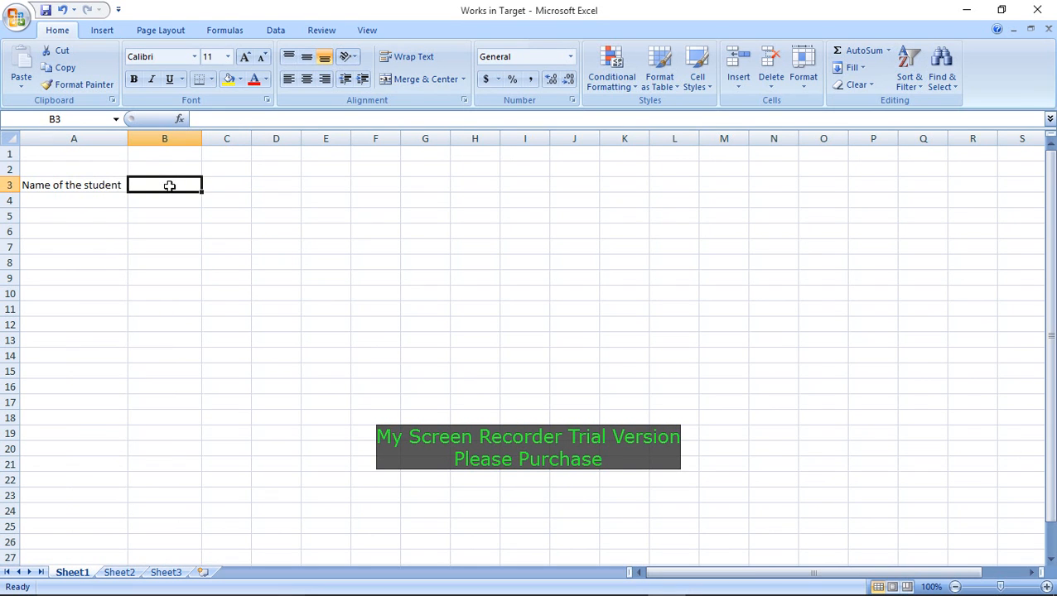
{"action": "type", "text": "En"}
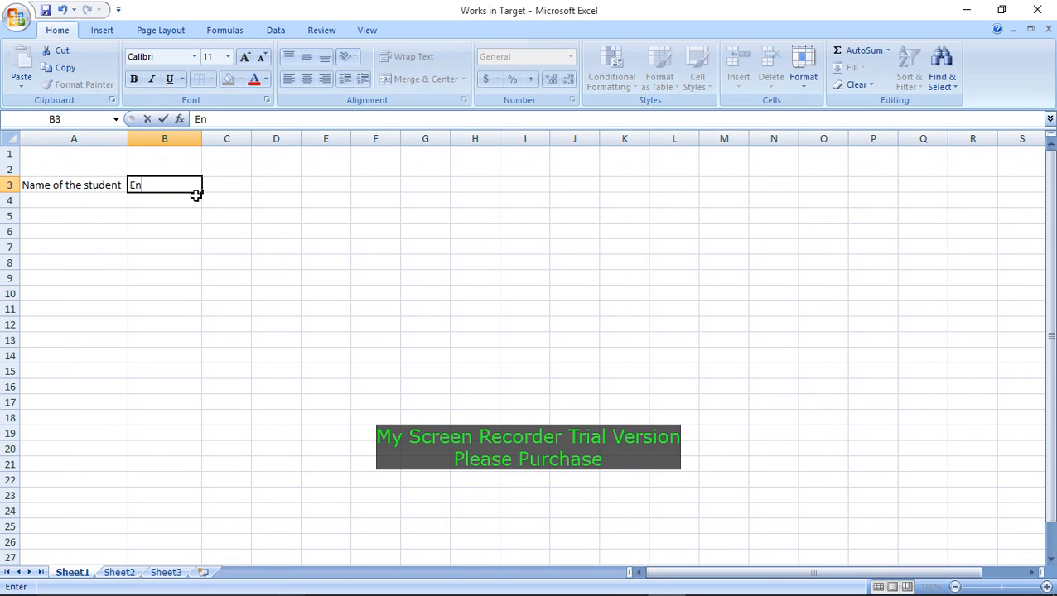
{"action": "type", "text": "glish"}
{"action": "key", "text": "Tab"}
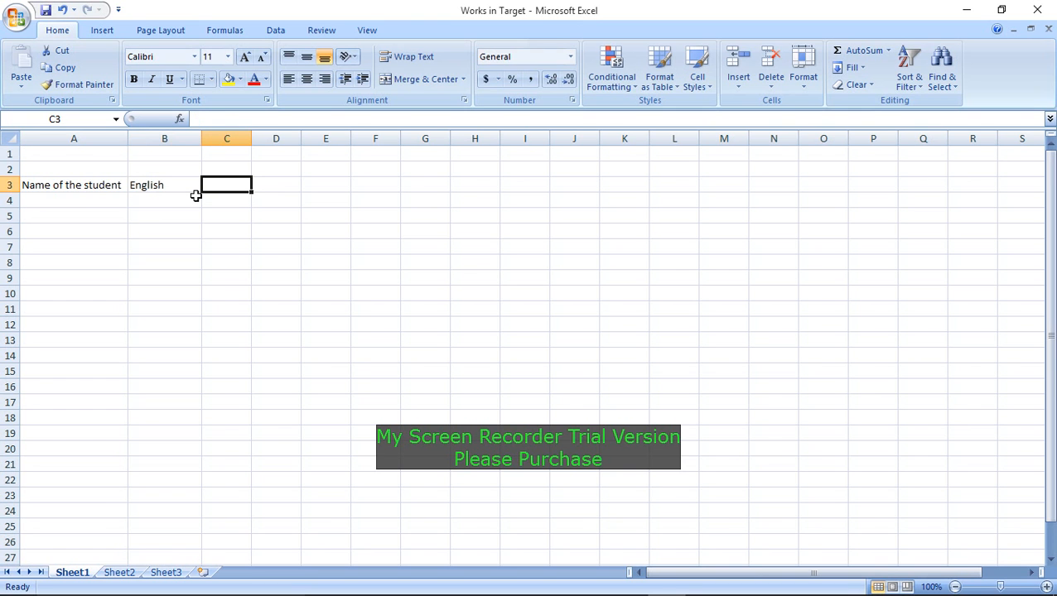
{"action": "type", "text": "Bengoli"}
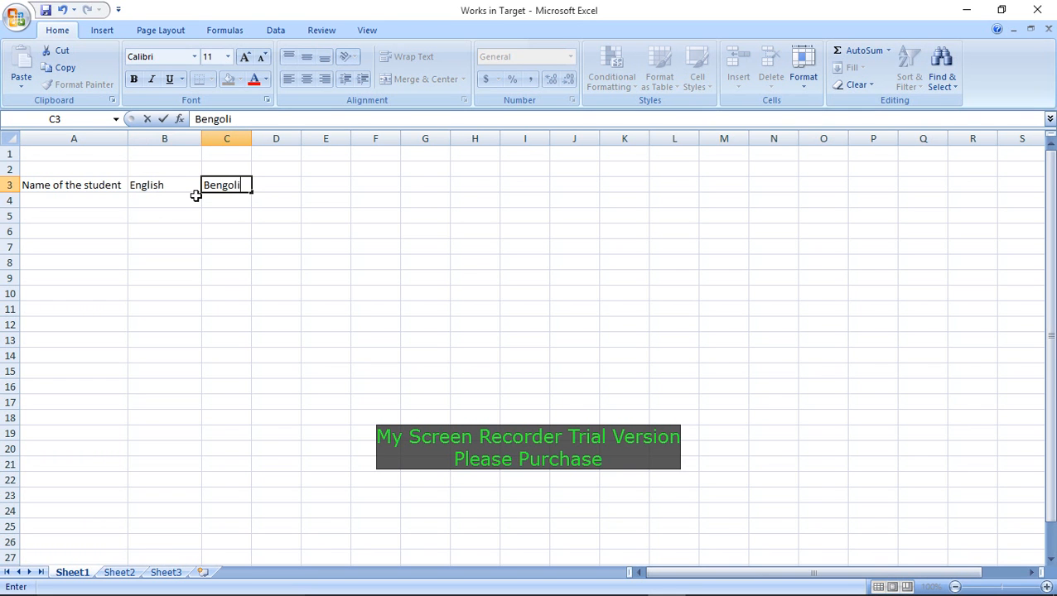
{"action": "key", "text": "Tab"}
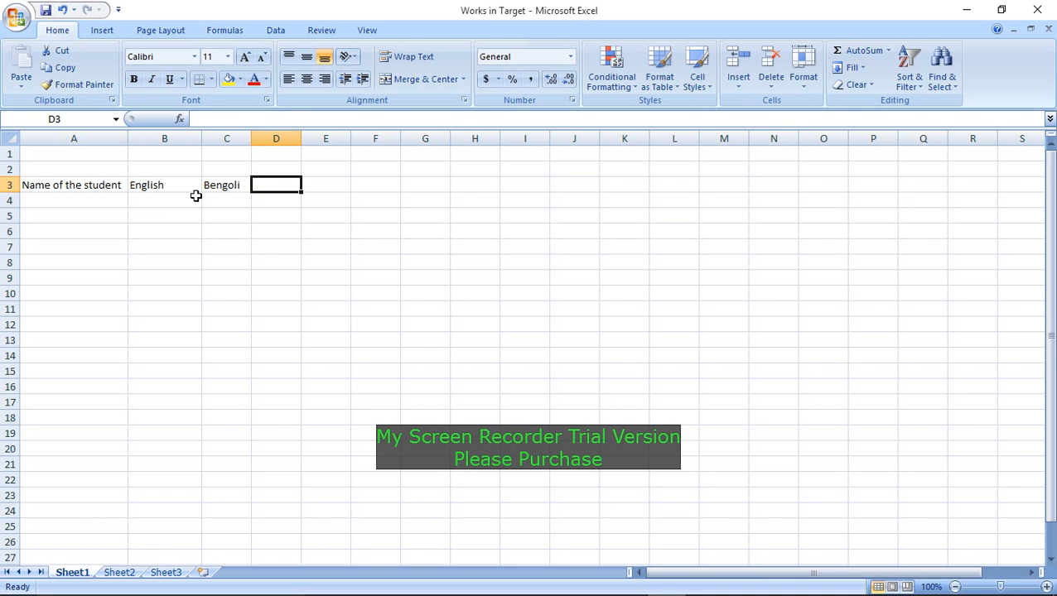
{"action": "type", "text": "Ma"}
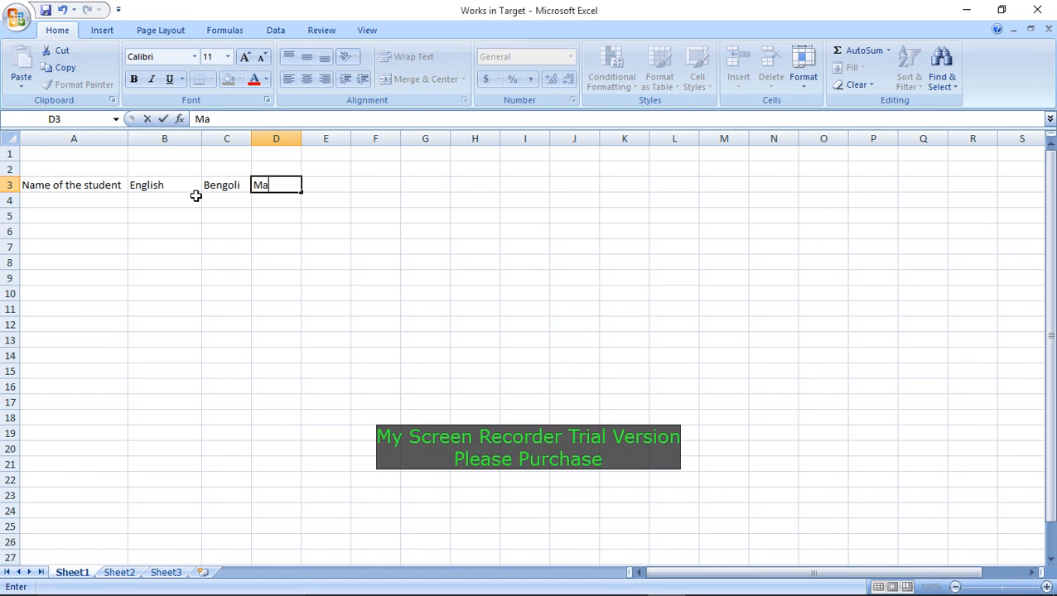
{"action": "type", "text": "th"}
{"action": "key", "text": "Return"}
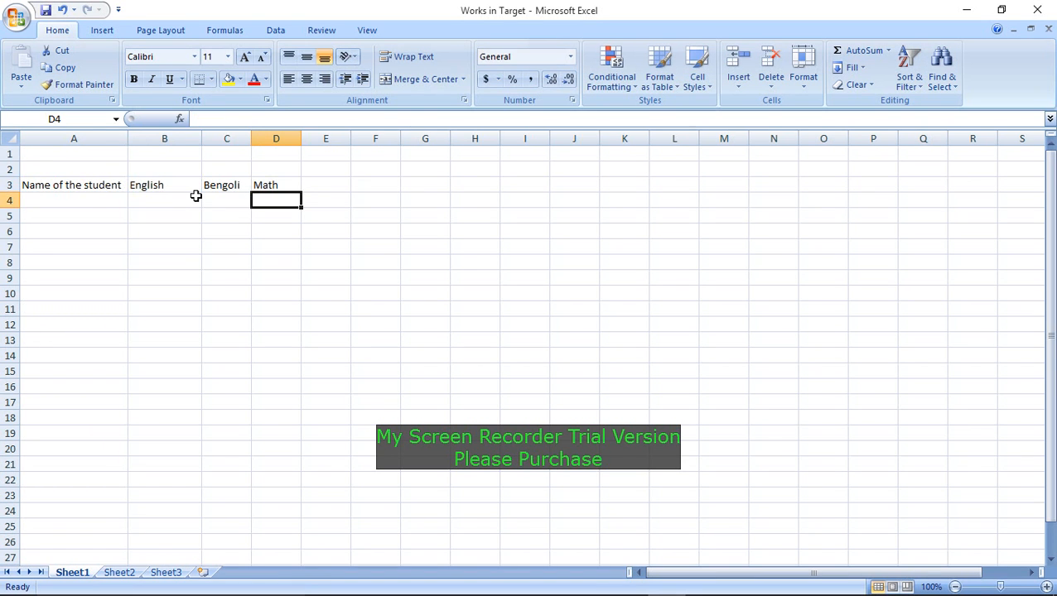
- Enter the first student's name in cell A4, below the "Name of the student" heading
{"action": "key", "text": "Left"}
{"action": "key", "text": "Left"}
{"action": "key", "text": "Left"}
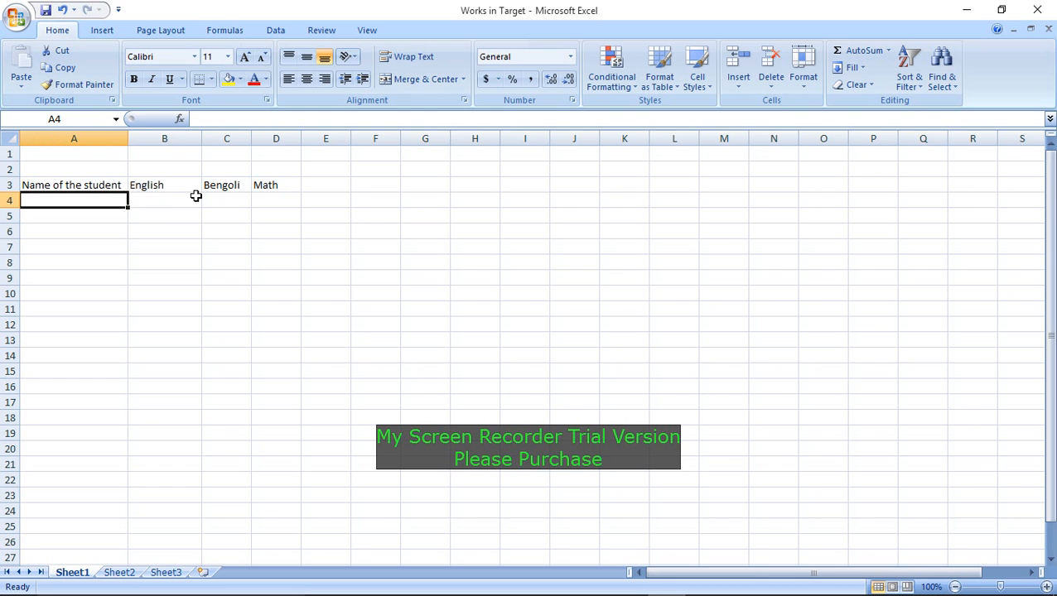
{"action": "type", "text": "Kala"}
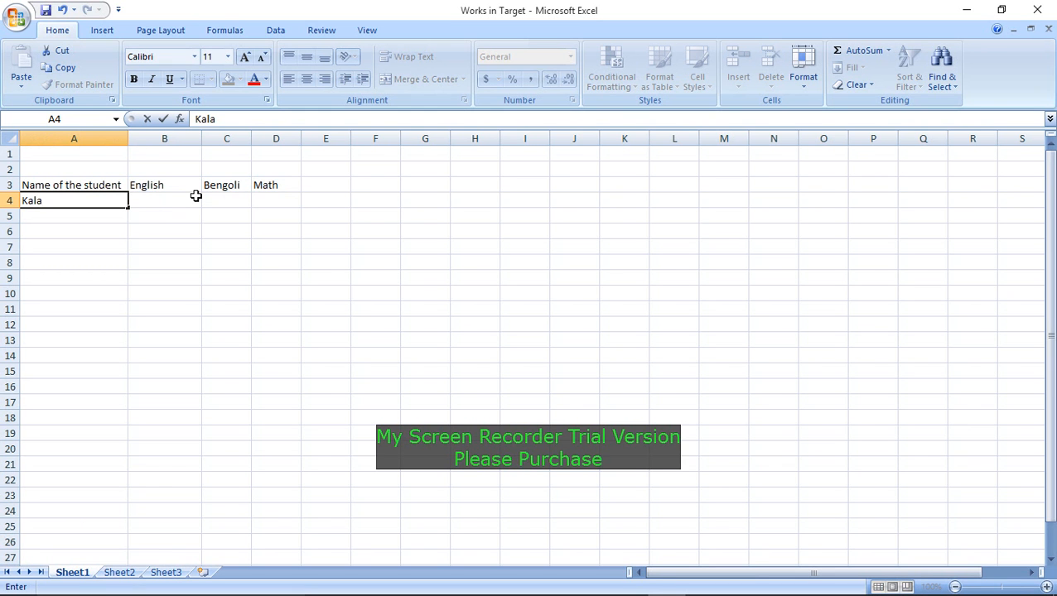
{"action": "key", "text": "BackSpace"}
{"action": "key", "text": "BackSpace"}
{"action": "type", "text": "Sajib"}
{"action": "key", "text": "Return"}
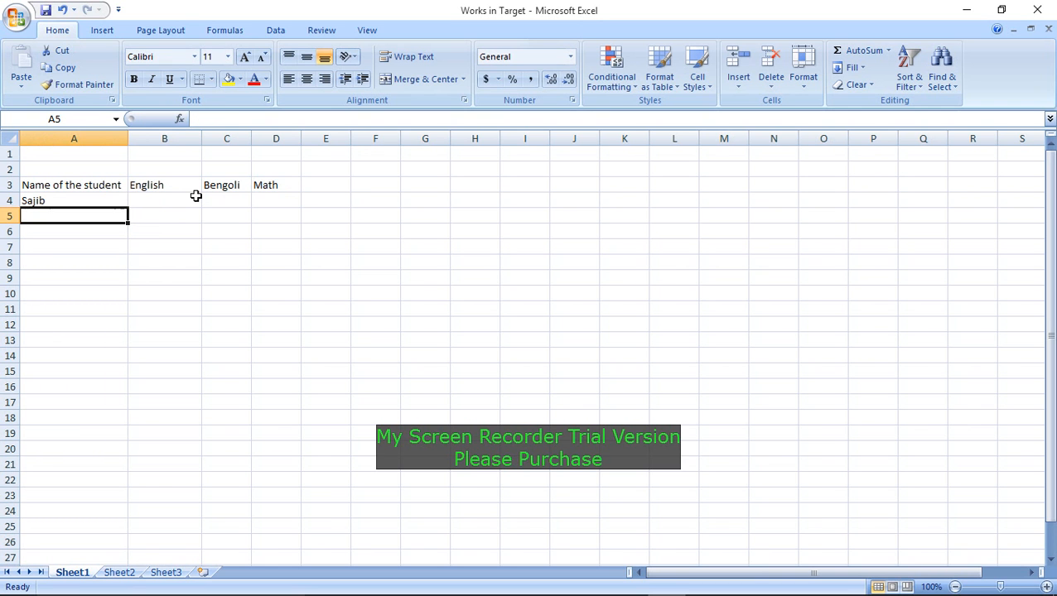
- Enter the second student's name in cell A5
{"action": "type", "text": "S"}
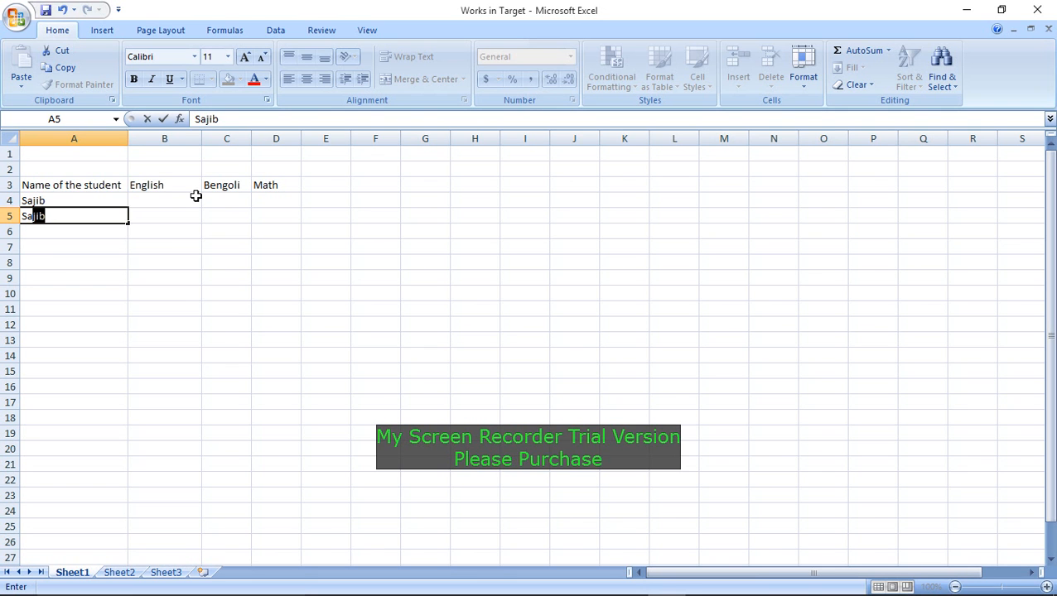
{"action": "type", "text": "a"}
{"action": "key", "text": "BackSpace"}
{"action": "type", "text": "lauddin"}
{"action": "key", "text": "Up"}
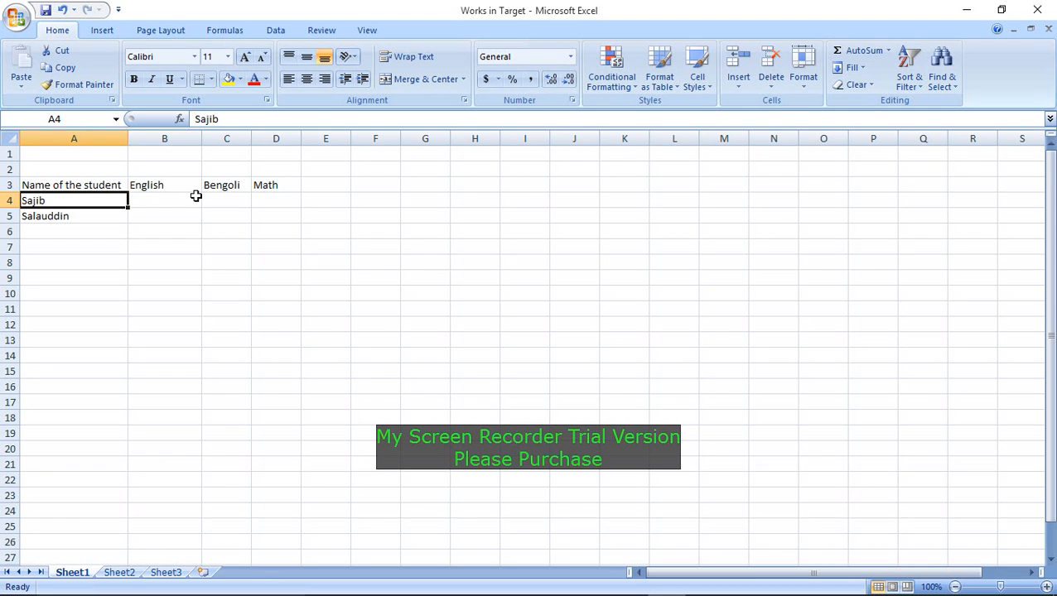
- Enter the first student's marks in row 4: 80 for English, 70 for Bengoli and 90 for Math
{"action": "left_click", "coordinate": [195, 196]}
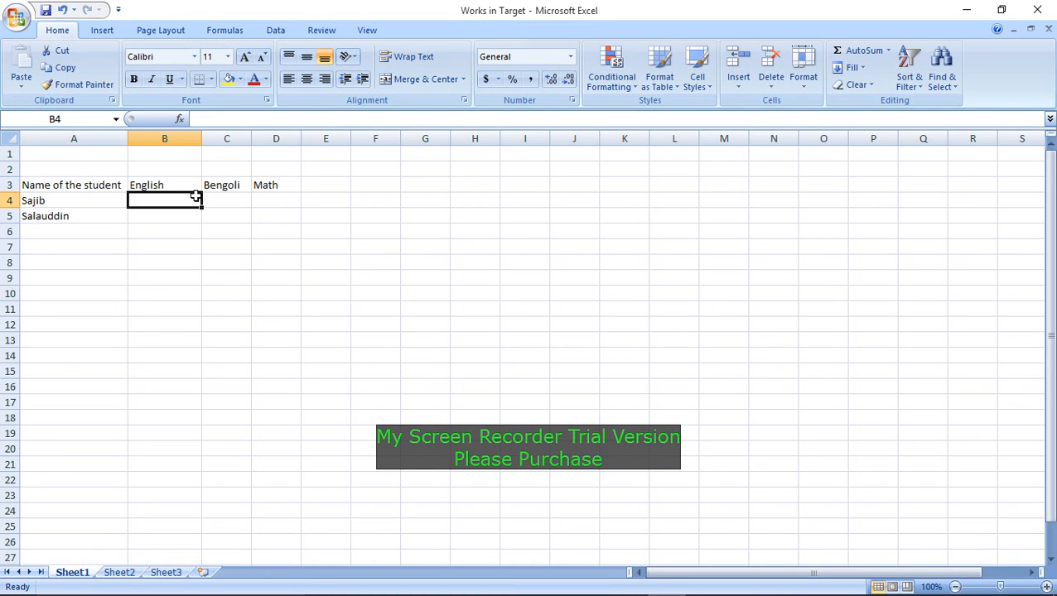
{"action": "type", "text": "80"}
{"action": "key", "text": "Tab"}
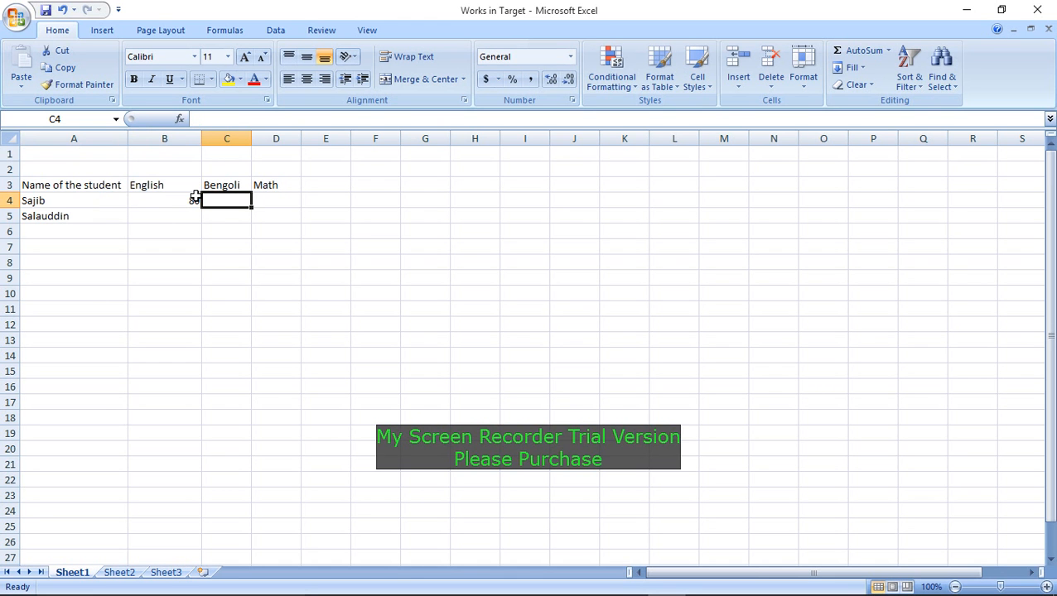
{"action": "type", "text": "70"}
{"action": "key", "text": "Tab"}
{"action": "type", "text": "90"}
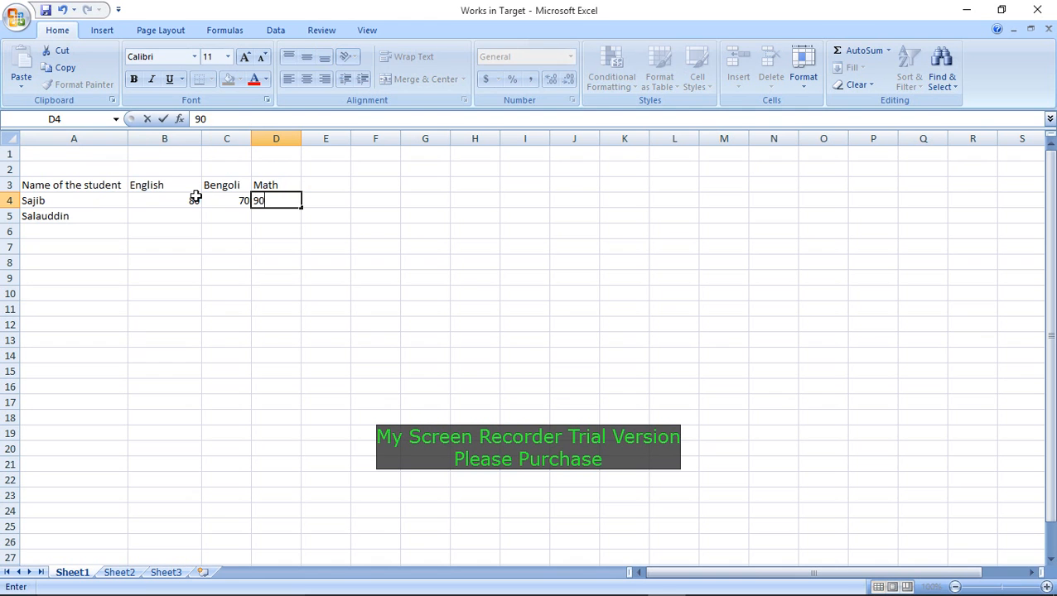
{"action": "key", "text": "Return"}
- Add the heading "Total" in cell E3, after the Math column
{"action": "left_click", "coordinate": [329, 186]}
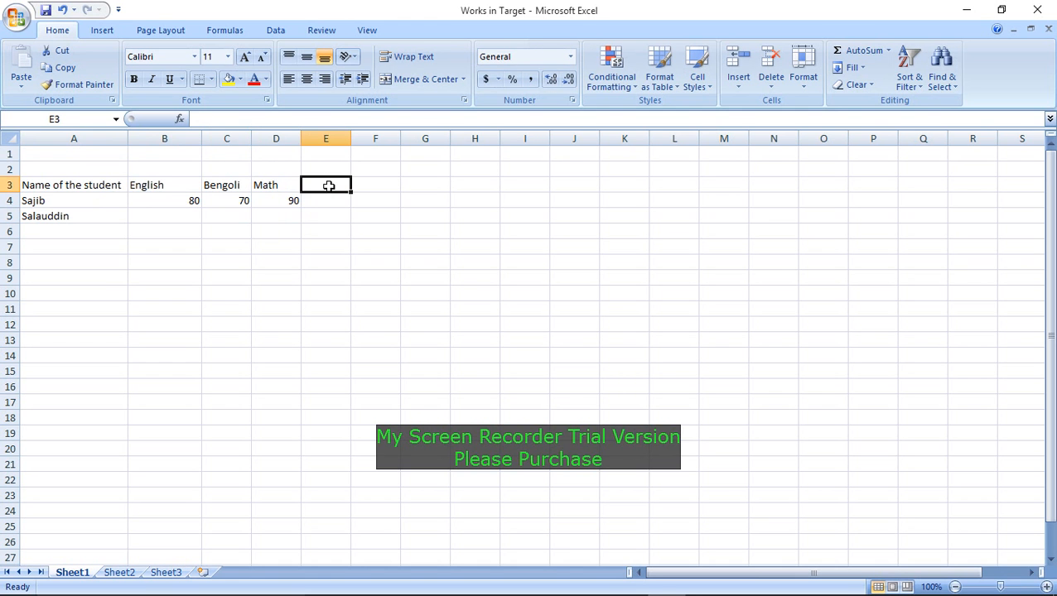
{"action": "type", "text": "Tot"}
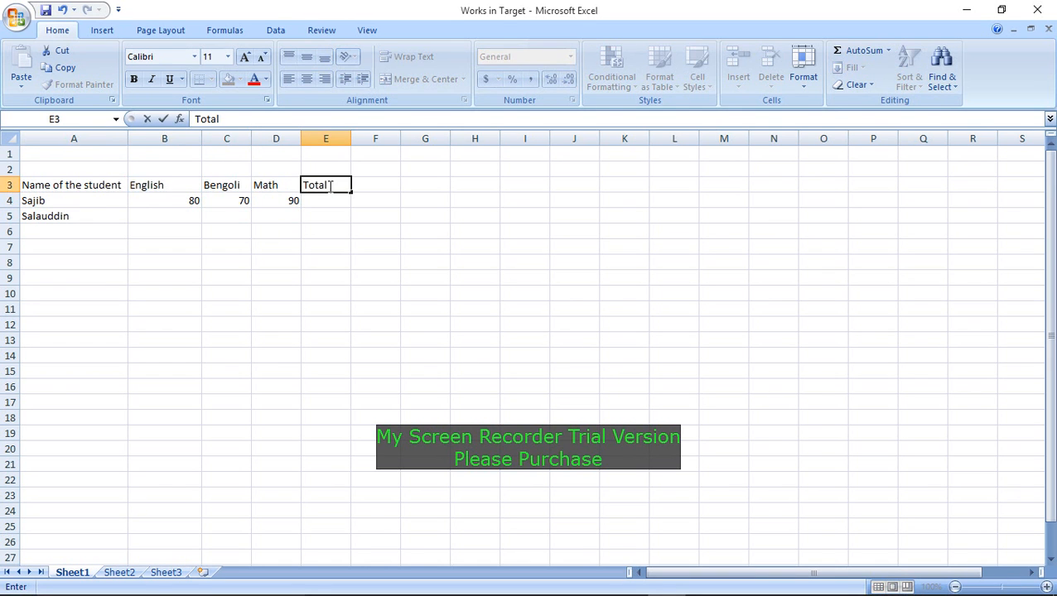
{"action": "type", "text": "al"}
- Calculate the first student's total in E4 with a SUM formula over B4:D4
{"action": "left_click", "coordinate": [335, 207]}
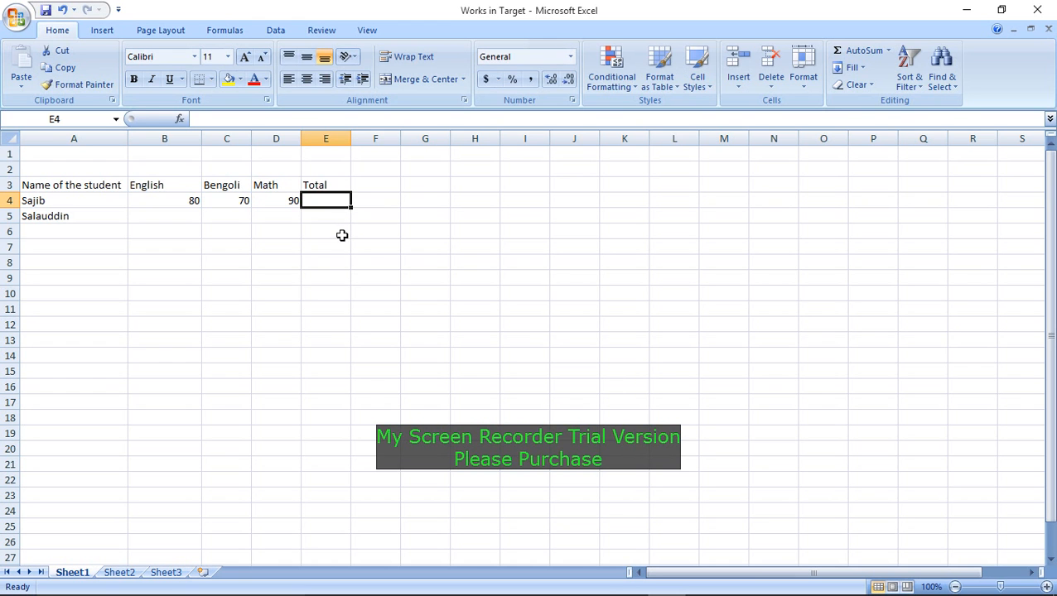
{"action": "type", "text": "="}
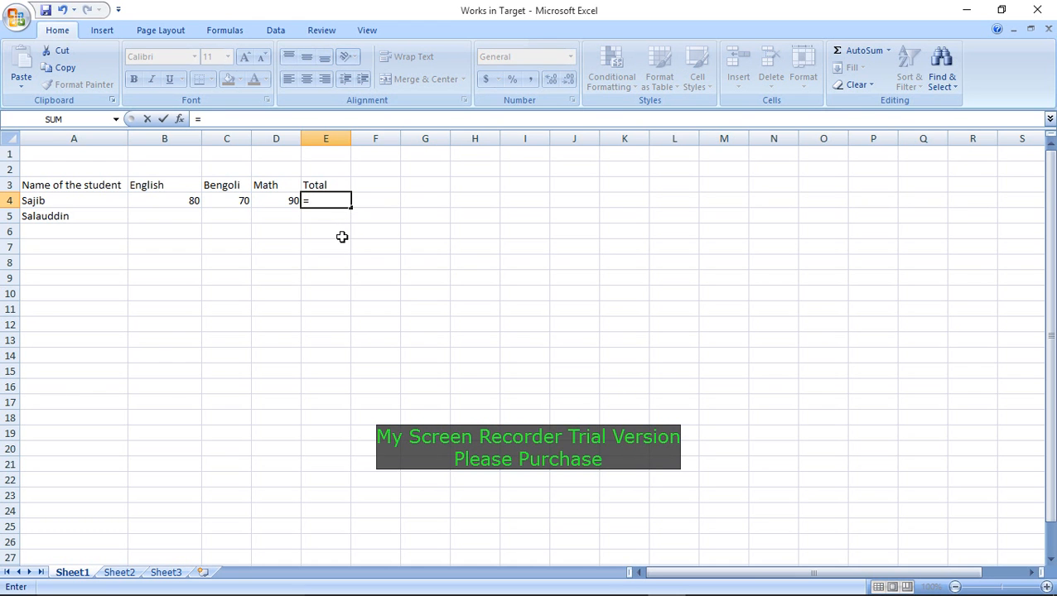
{"action": "type", "text": "sum("}
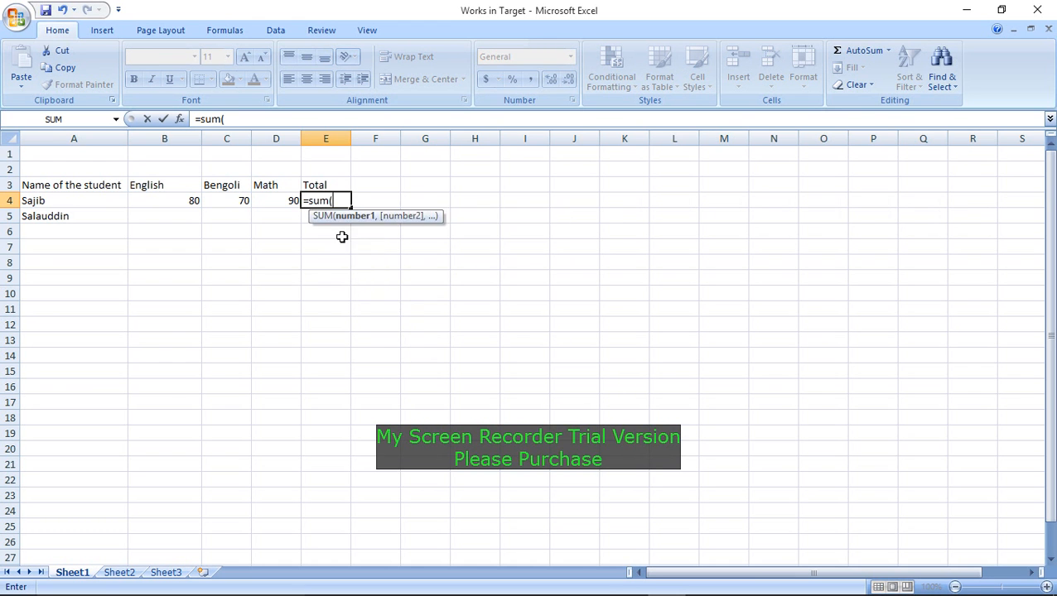
{"action": "left_click", "coordinate": [190, 201]}
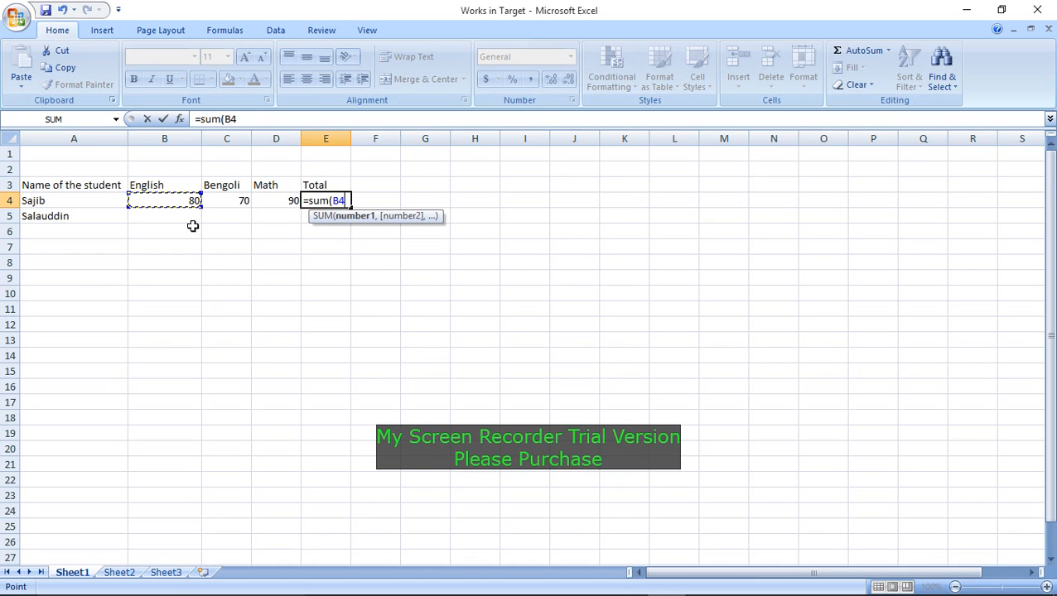
{"action": "key", "text": "F8"}
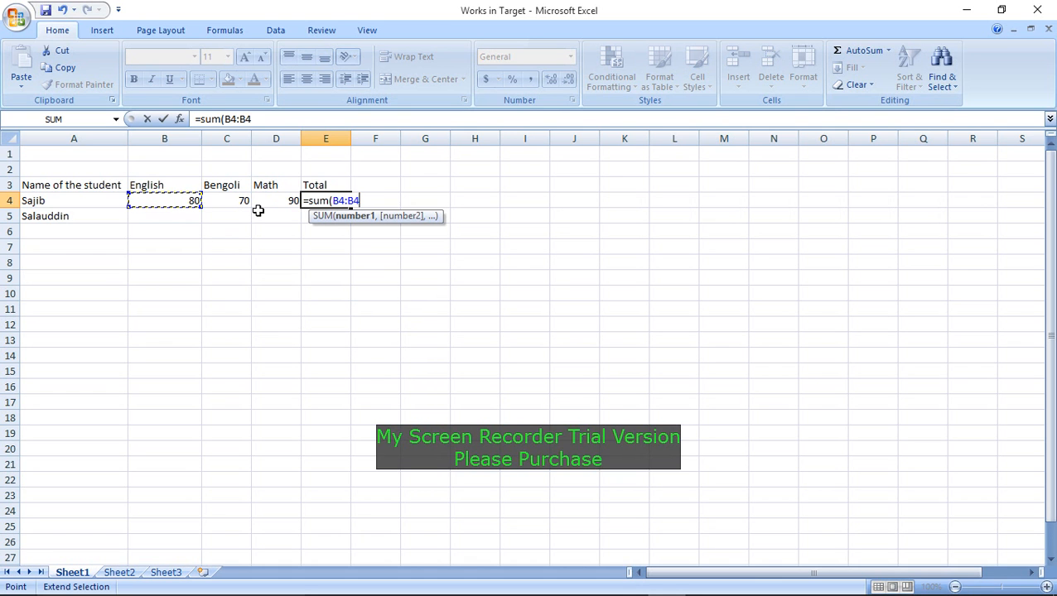
{"action": "left_click", "coordinate": [290, 201]}
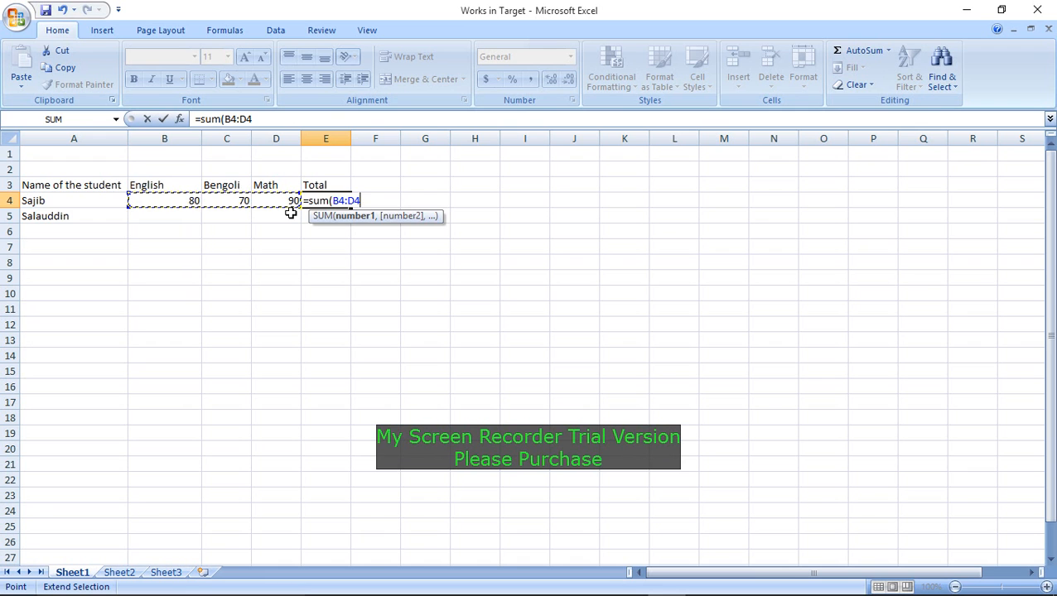
{"action": "type", "text": ")"}
{"action": "key", "text": "Return"}
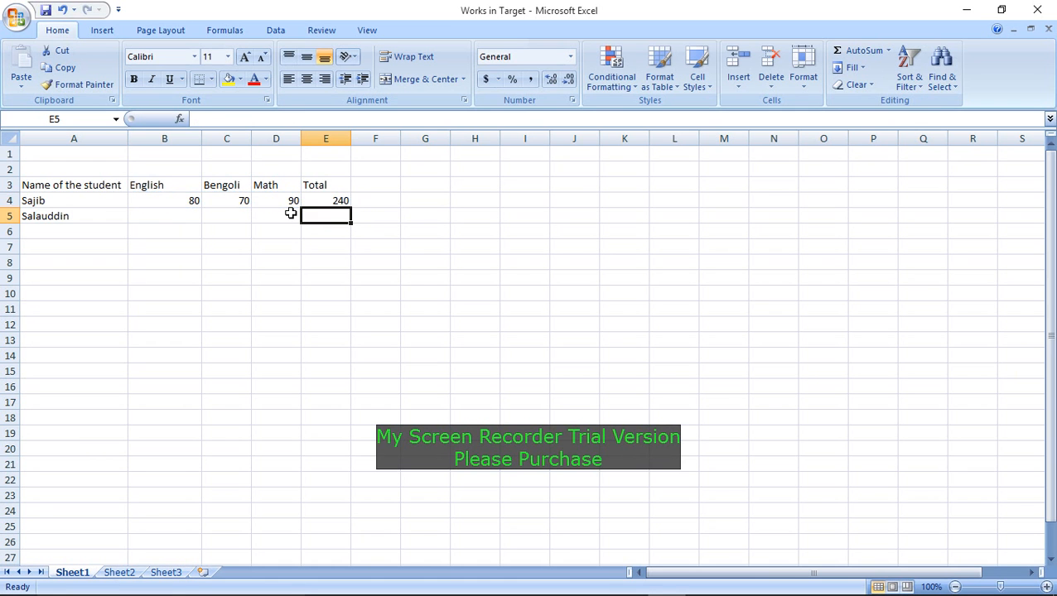
- Select the first student's marks in B4:D4 to review the values behind the total
{"action": "left_click", "coordinate": [194, 199]}
{"action": "left_click", "coordinate": [283, 200]}
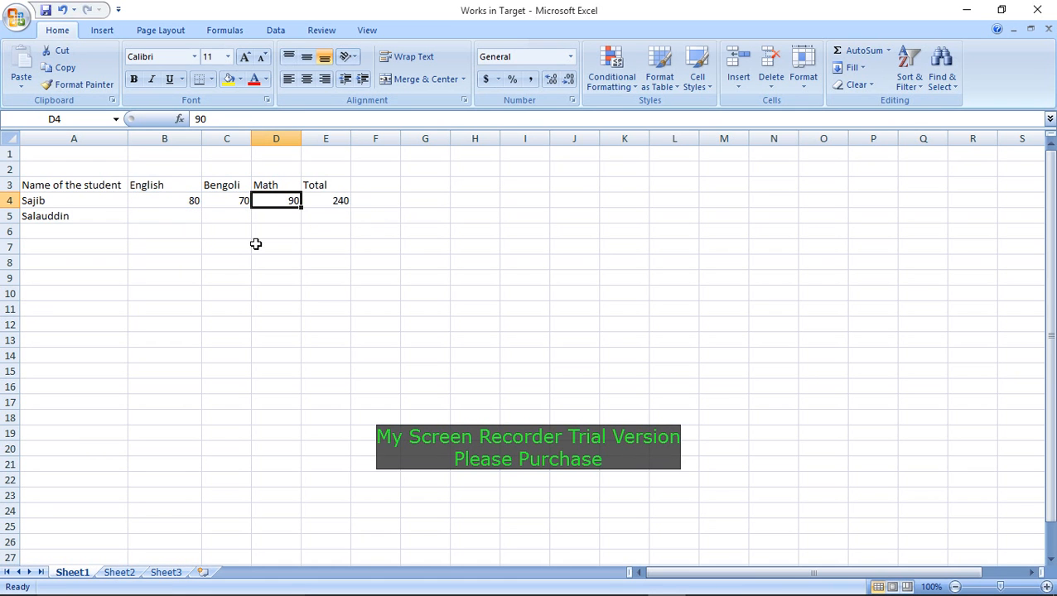
{"action": "left_click", "coordinate": [188, 206]}
{"action": "left_click_drag", "start_coordinate": [189, 200], "coordinate": [272, 203]}
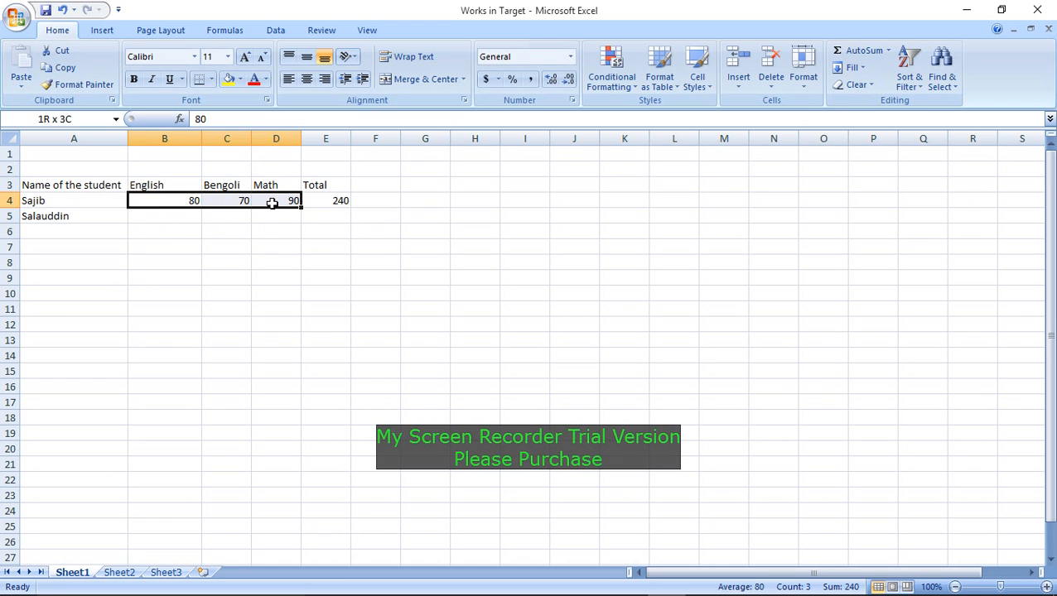
{"action": "left_click", "coordinate": [272, 203]}
{"action": "left_click", "coordinate": [236, 231]}
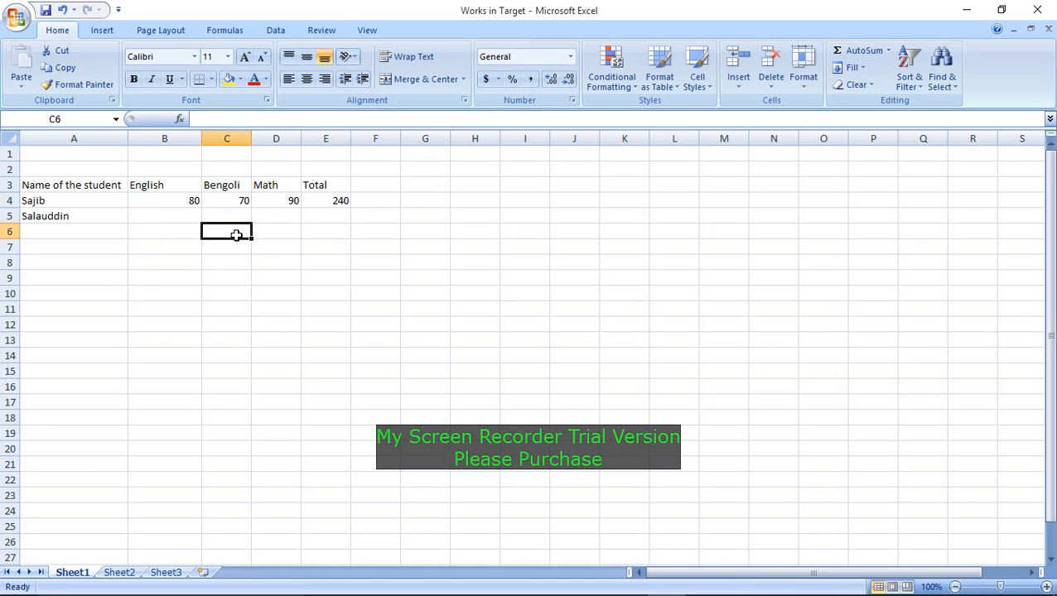
- Enter the second student's marks in row 5: 70 for English, 60 for Bengoli and 95 for Math
{"action": "left_click", "coordinate": [159, 219]}
{"action": "type", "text": "70"}
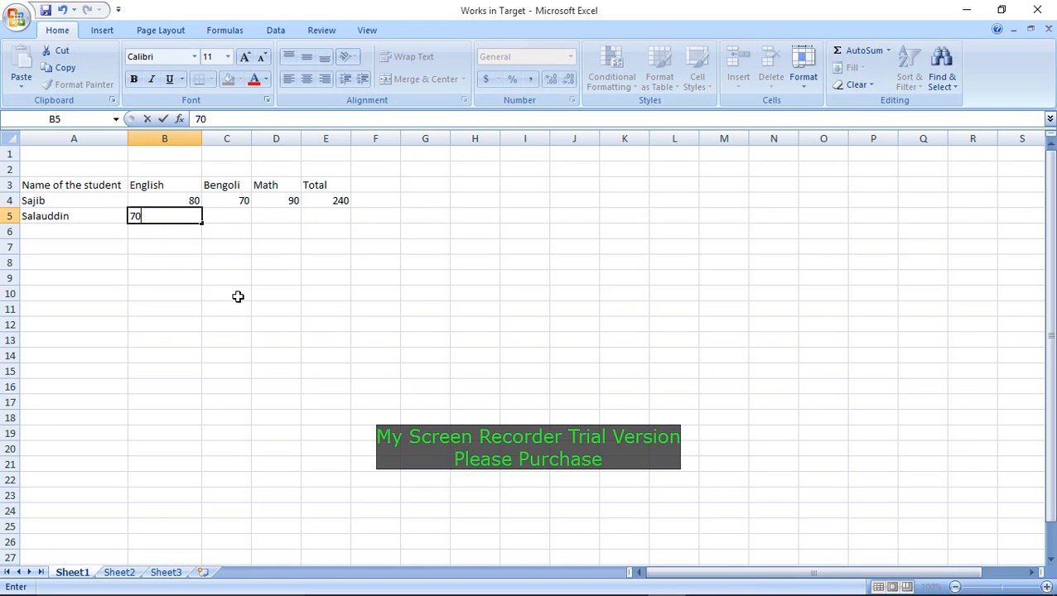
{"action": "key", "text": "Tab"}
{"action": "type", "text": "60"}
{"action": "key", "text": "Tab"}
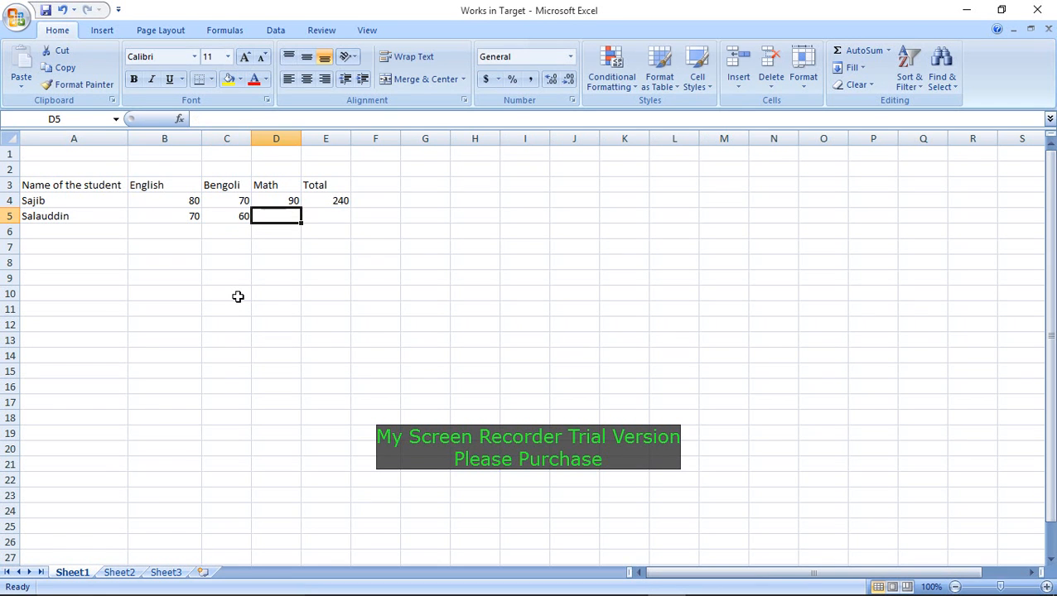
{"action": "type", "text": "9"}
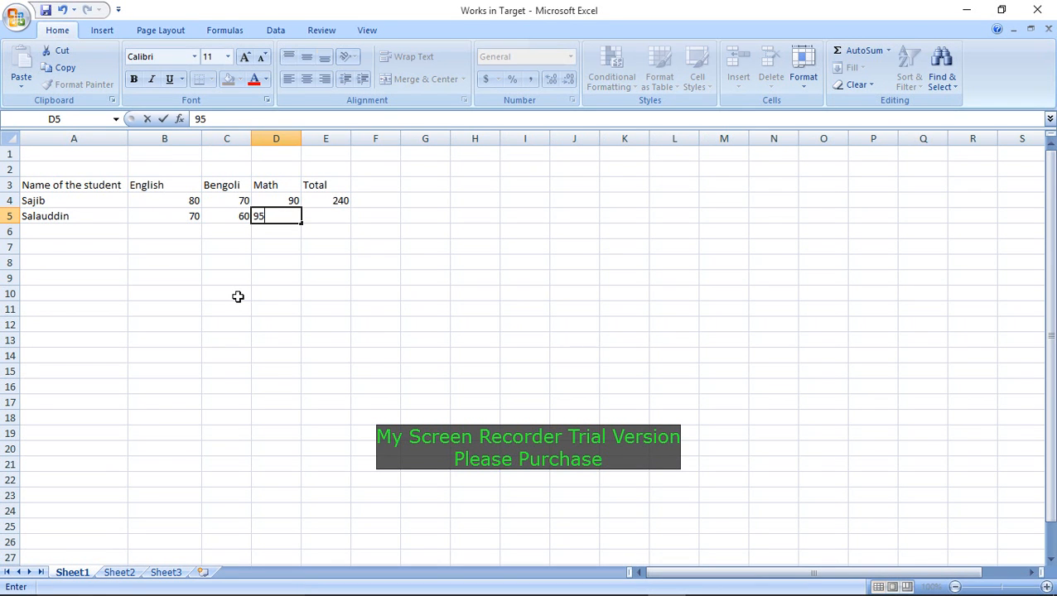
{"action": "type", "text": "5"}
{"action": "key", "text": "Tab"}
- Fill the total formula from E4 down to E5 and check it against the marks in B5:D5
{"action": "left_click", "coordinate": [342, 200]}
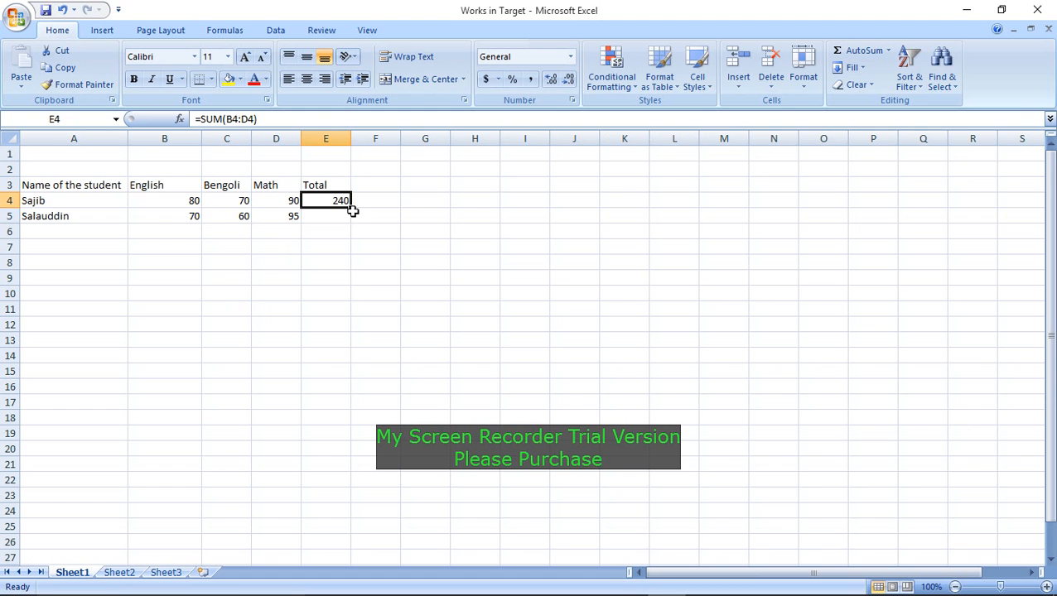
{"action": "left_click_drag", "start_coordinate": [354, 211], "coordinate": [353, 220]}
{"action": "left_click", "coordinate": [325, 245]}
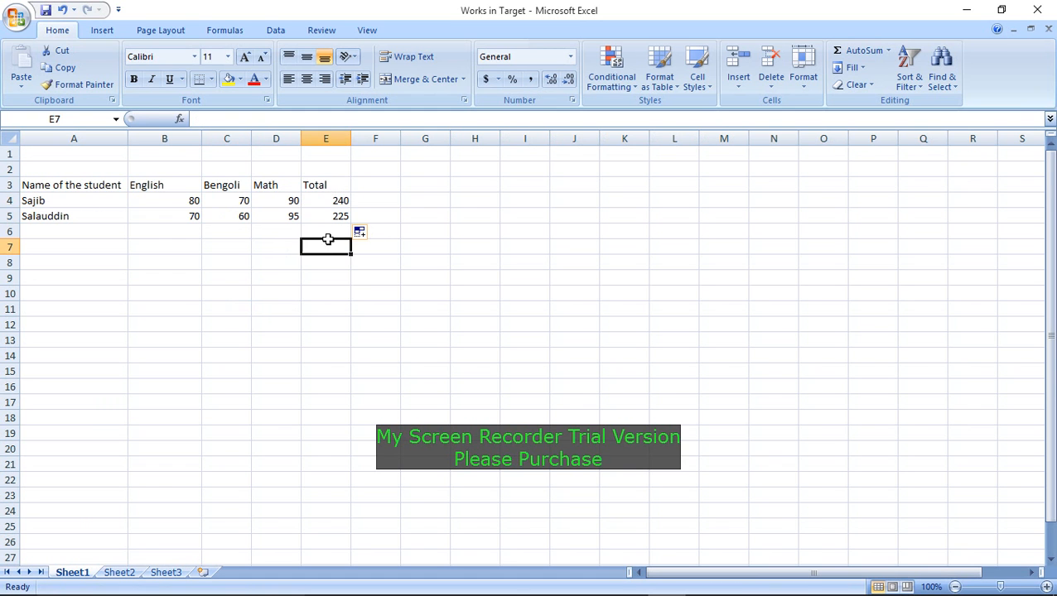
{"action": "left_click_drag", "start_coordinate": [181, 220], "coordinate": [283, 217]}
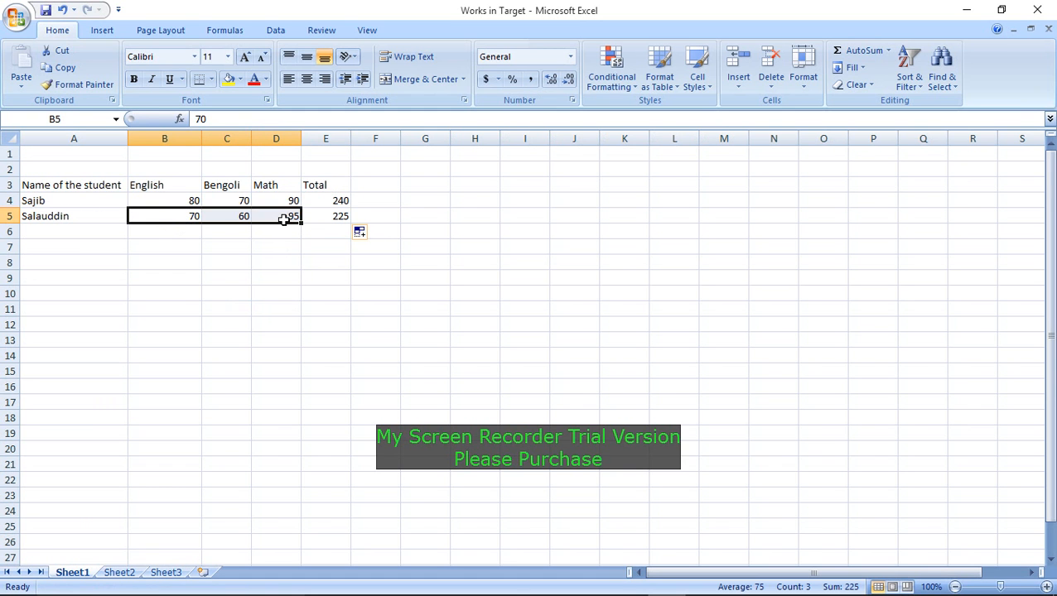
{"action": "left_click", "coordinate": [281, 300]}
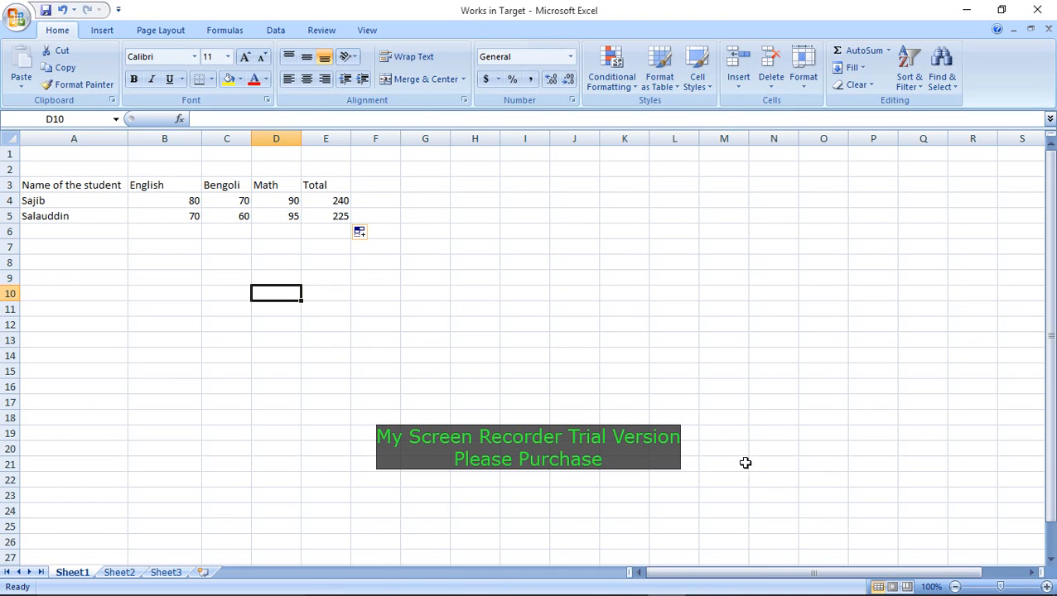
{"action": "left_click", "coordinate": [421, 308]}
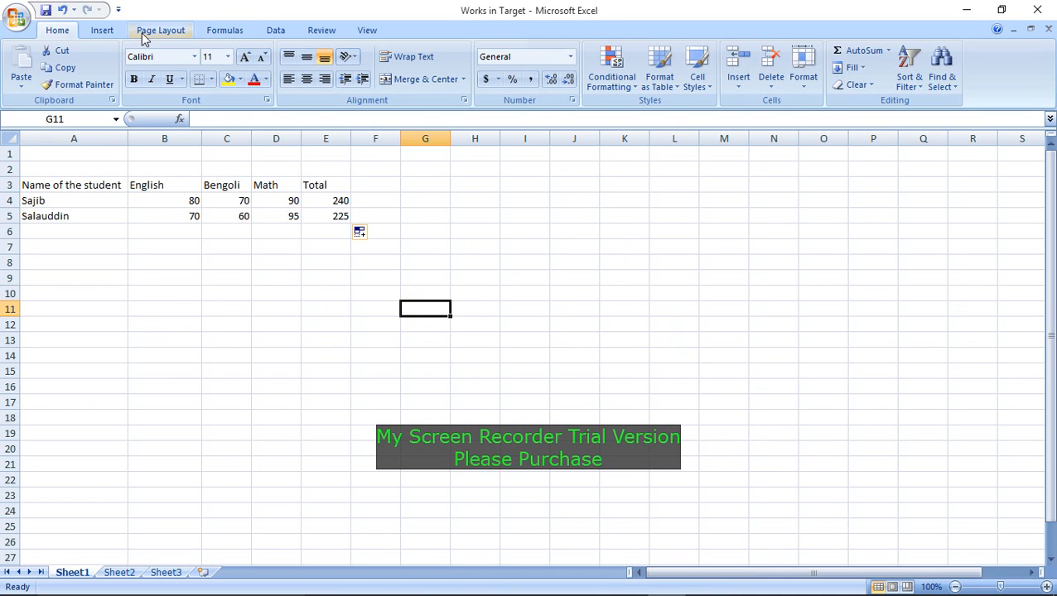
- View the student marks table in Print Preview, zoom in on it, and close the preview
{"action": "left_click", "coordinate": [17, 20]}
{"action": "mouse_move", "coordinate": [68, 232]}
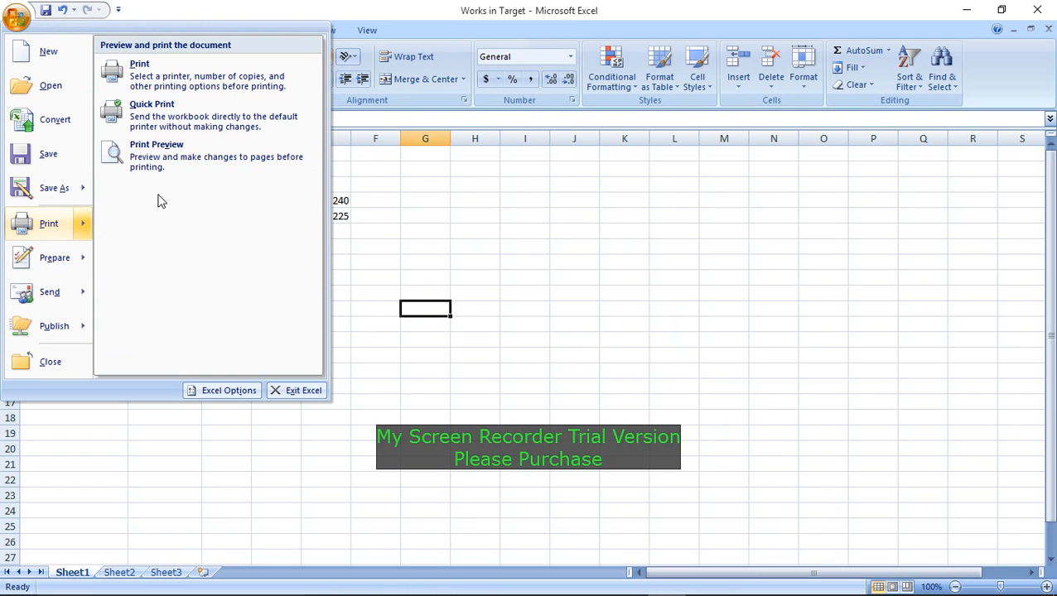
{"action": "left_click", "coordinate": [156, 151]}
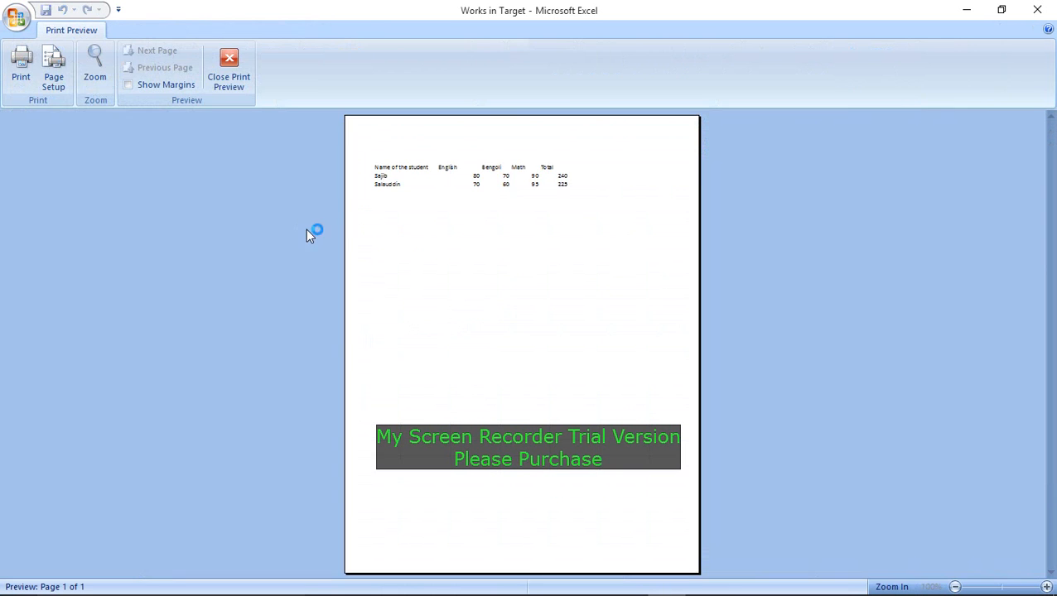
{"action": "left_click", "coordinate": [513, 175]}
{"action": "left_click", "coordinate": [229, 67]}
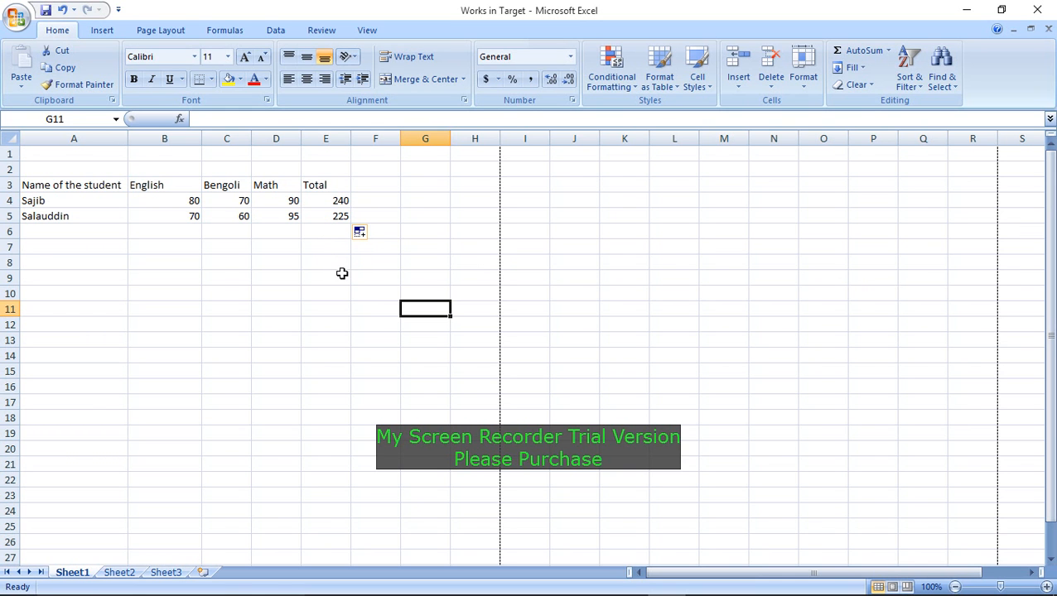
{"action": "left_click", "coordinate": [629, 584]}
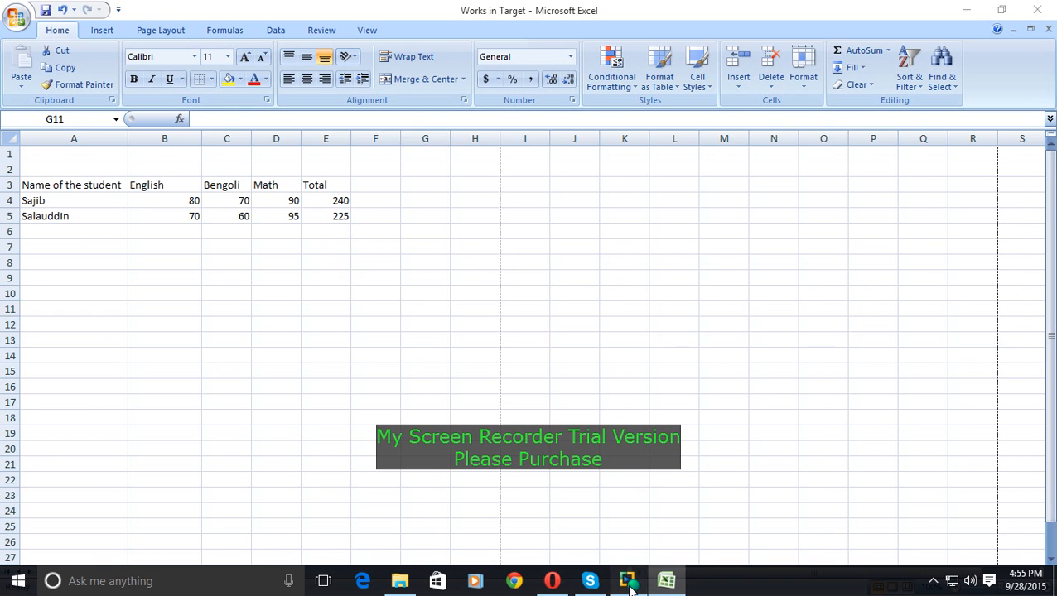